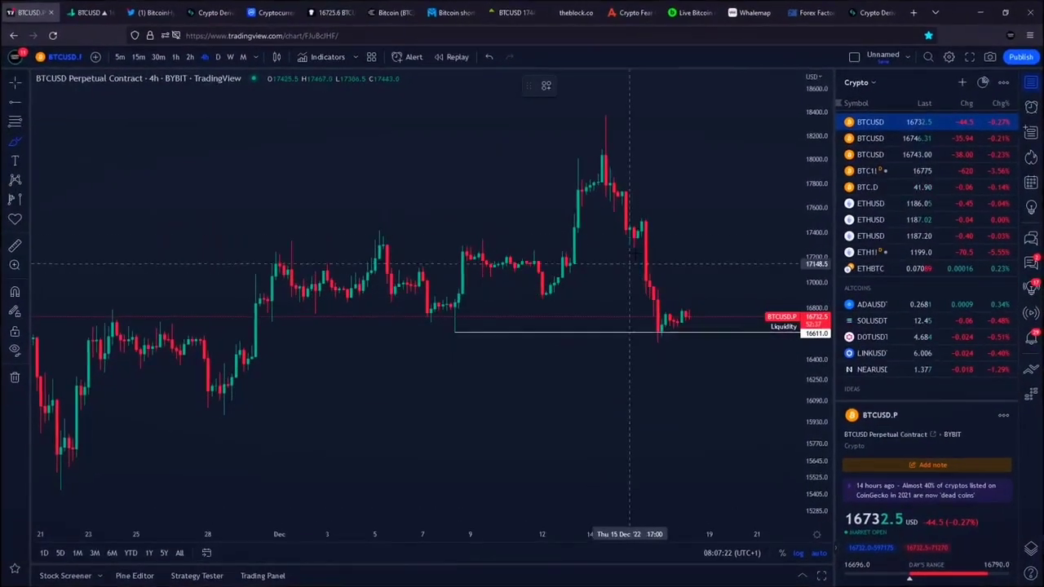
Circle the mid-December price swing with the brush, and undo the stroke
mouse_move(629, 211)
left_mouse_down()
mouse_move(532, 222)
mouse_move(547, 346)
mouse_move(677, 335)
mouse_move(629, 200)
mouse_move(703, 277)
left_mouse_up()
scroll(559, 320, "up", 2)
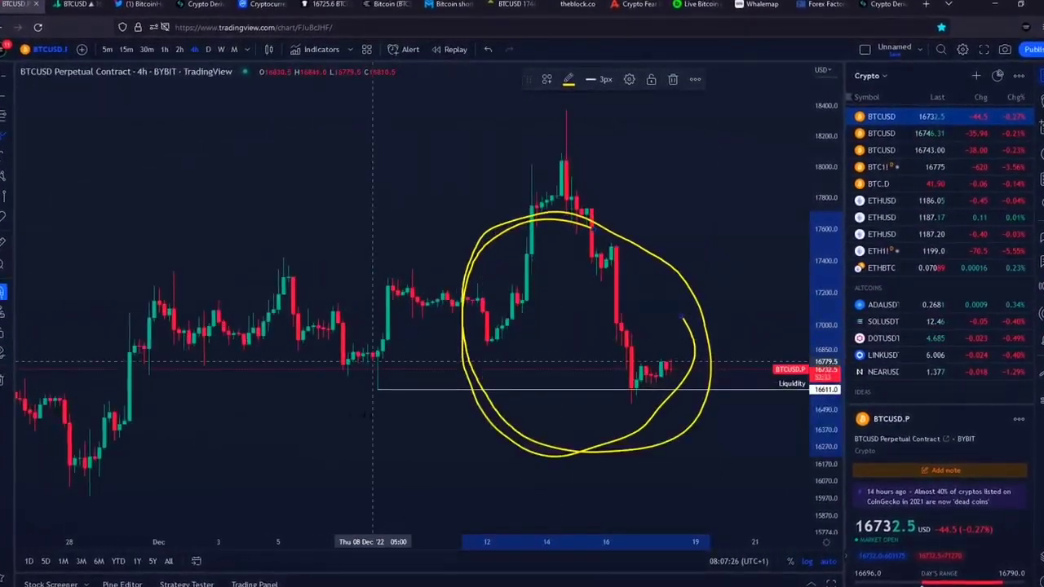
key("ctrl+z")
Mark the low where the liquidity line starts and the area beneath the latest candles with brush strokes, and undo them
mouse_move(340, 410)
left_mouse_down()
mouse_move(354, 389)
mouse_move(478, 383)
mouse_move(643, 413)
mouse_move(609, 411)
mouse_move(655, 378)
left_mouse_up()
key("ctrl+z")
mouse_move(386, 380)
left_mouse_down()
mouse_move(355, 394)
mouse_move(471, 429)
mouse_move(746, 406)
mouse_move(747, 432)
mouse_move(627, 346)
mouse_move(722, 367)
left_mouse_up()
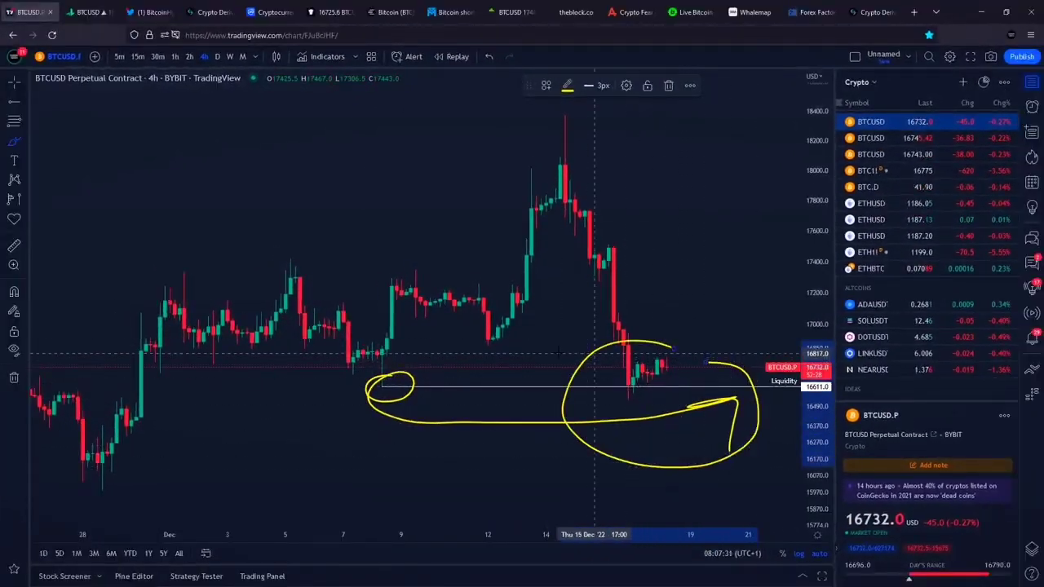
key("ctrl+z")
key("ctrl+z")
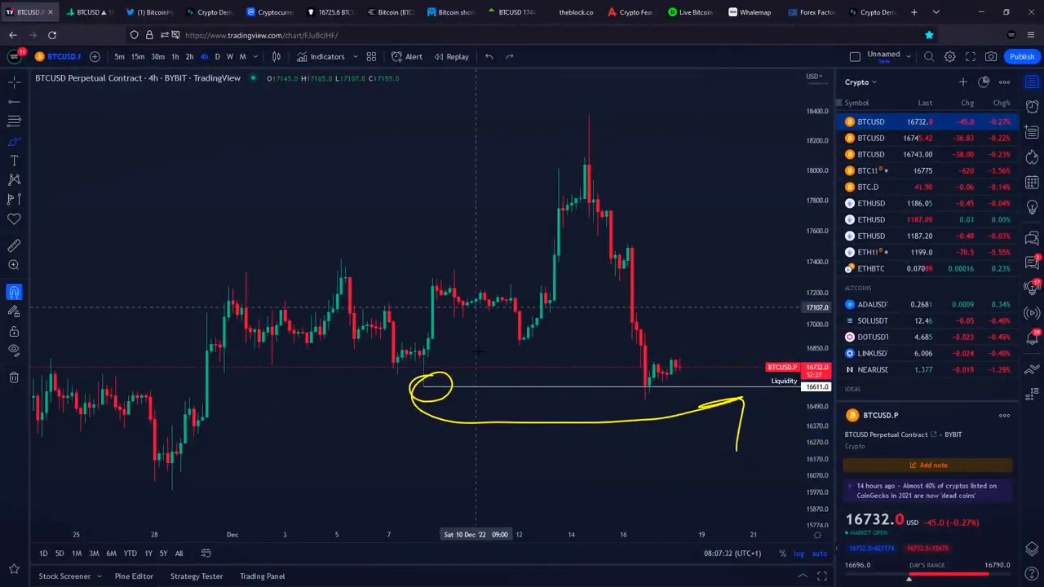
Switch to the Bitstamp BTCUSD chart on the monthly timeframe
left_click(218, 57)
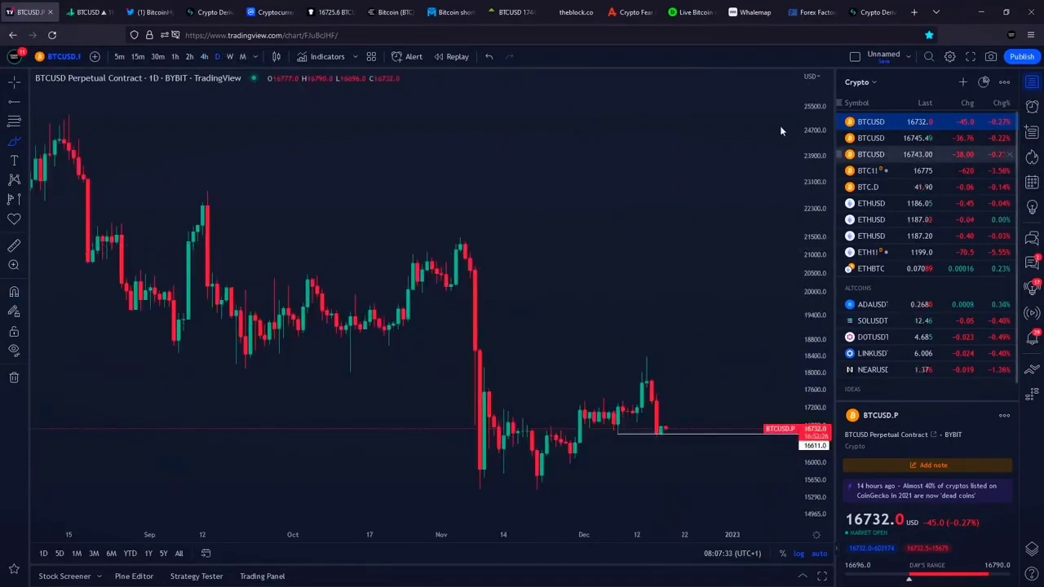
left_click(872, 154)
left_click(243, 57)
scroll(461, 261, "down", 2)
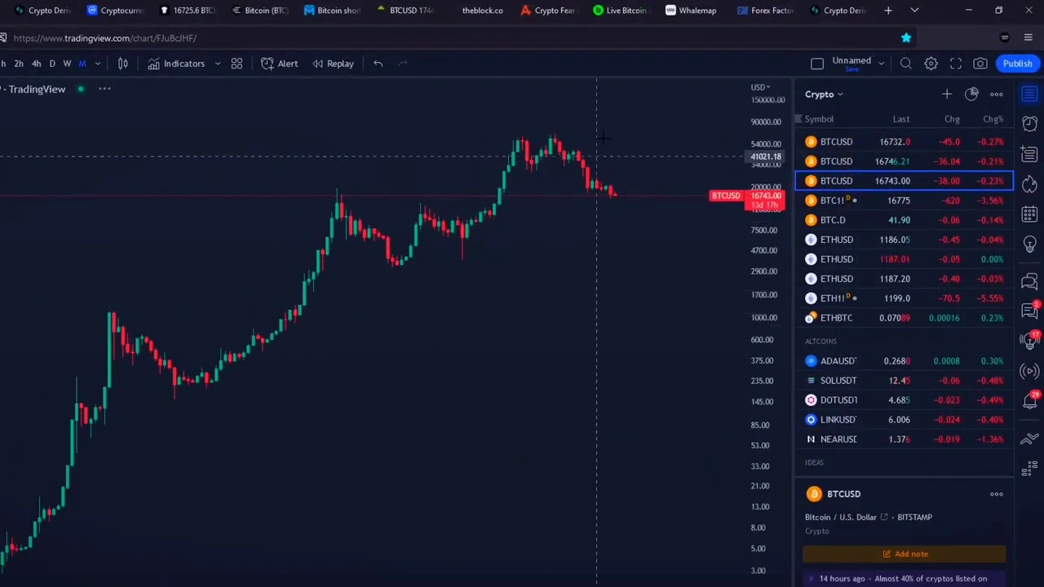
Briefly mark the 2021 top with the brush, undo it, and check the weekly timeframe before returning to monthly
mouse_move(571, 107)
left_mouse_down()
mouse_move(50, 303)
mouse_move(567, 183)
left_mouse_up()
key("ctrl+z")
left_click(68, 65)
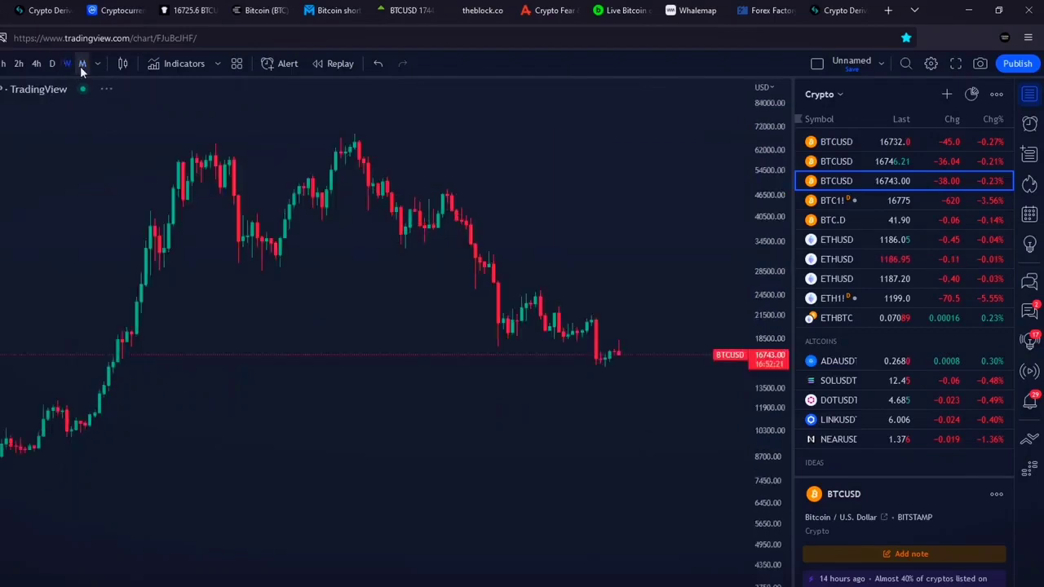
left_click(81, 65)
Show the Fib Channel LOG drawing and the Channels group from the object tree on the monthly chart
left_click(1030, 468)
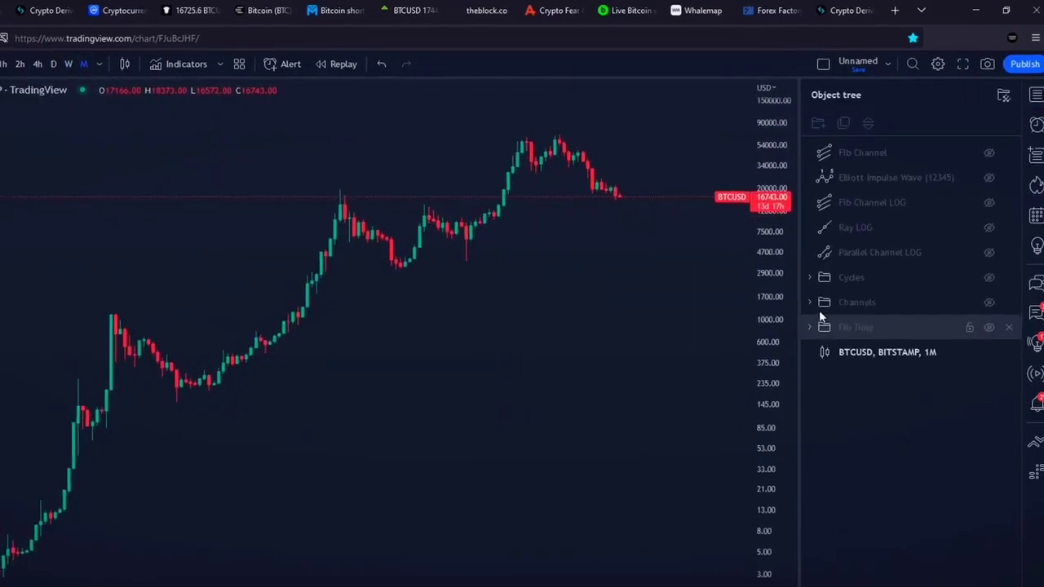
left_click(805, 300)
scroll(510, 372, "up", 5)
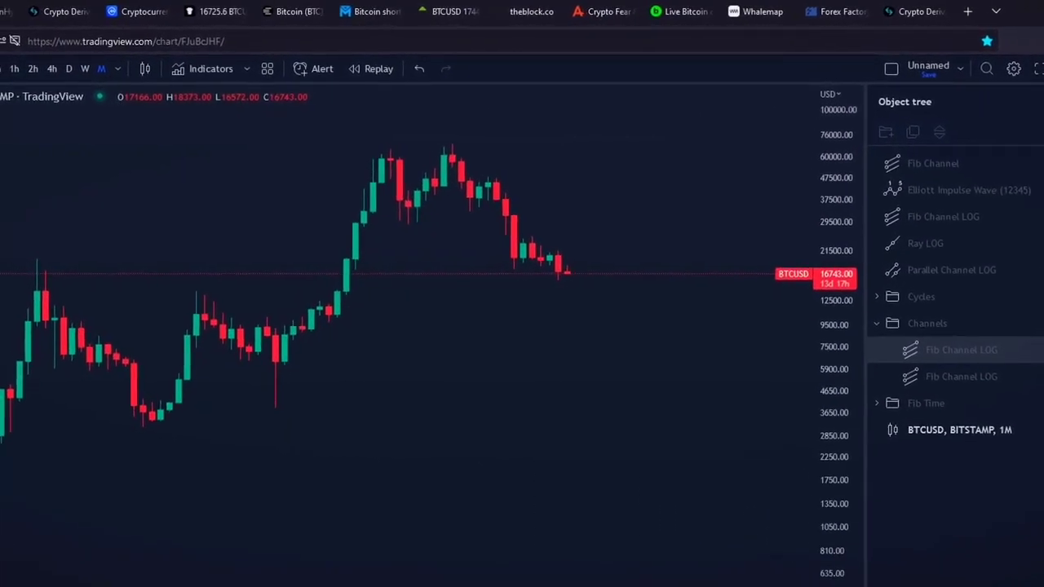
left_click(1040, 352)
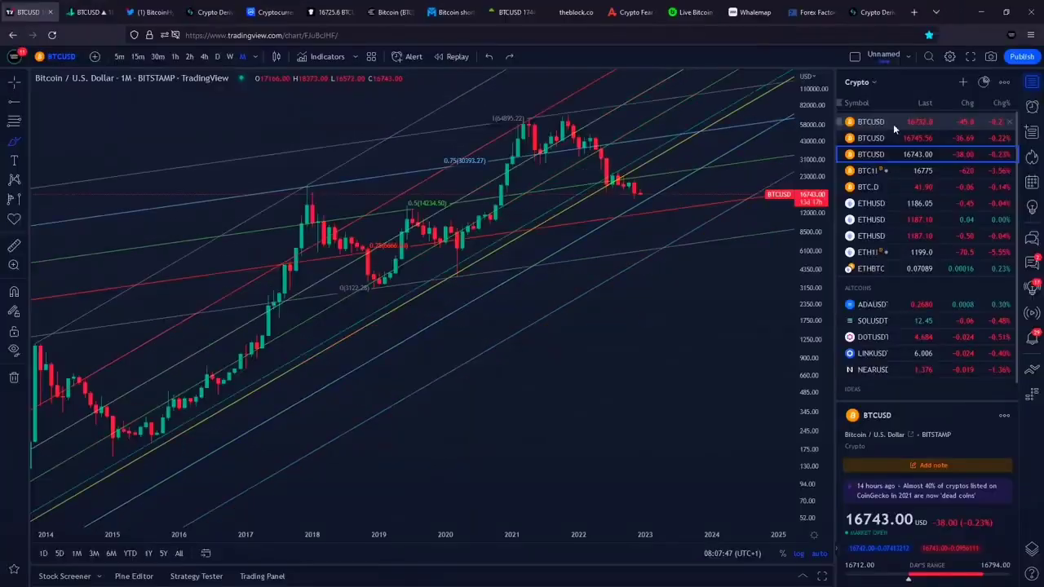
Return to the Bybit BTCUSD perpetual contract chart on the 4-hour timeframe
left_click(895, 124)
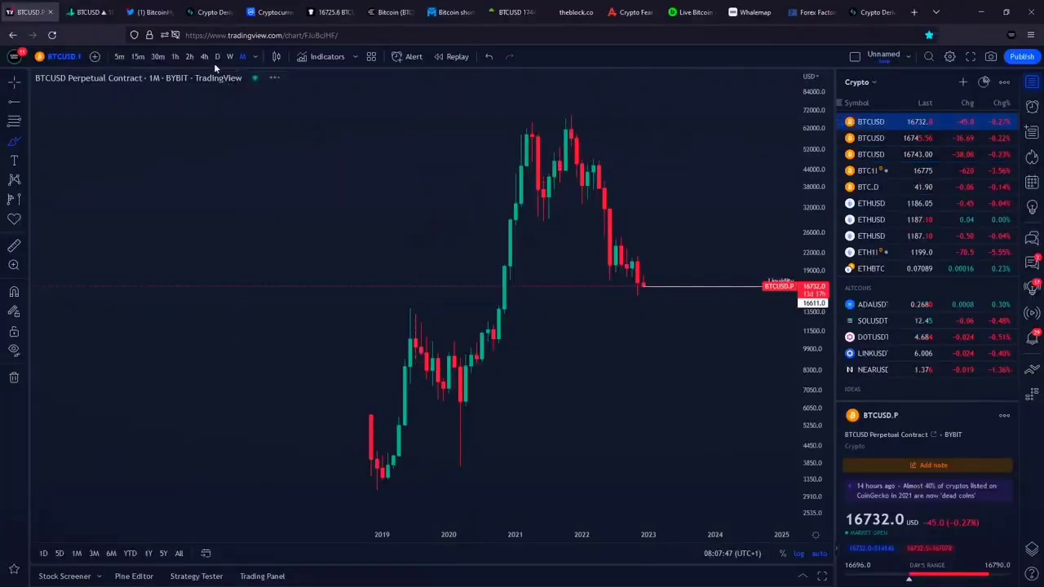
left_click(206, 55)
Trace the price swing from the early December low over the peak down to the liquidity line, and undo the strokes
mouse_move(649, 375)
left_mouse_down()
mouse_move(567, 392)
mouse_move(647, 371)
left_mouse_up()
scroll(527, 365, "down", 1)
key("ctrl+z")
mouse_move(327, 361)
left_mouse_down()
mouse_move(352, 312)
mouse_move(493, 184)
mouse_move(572, 261)
mouse_move(622, 357)
left_mouse_up()
scroll(573, 404, "down", 1)
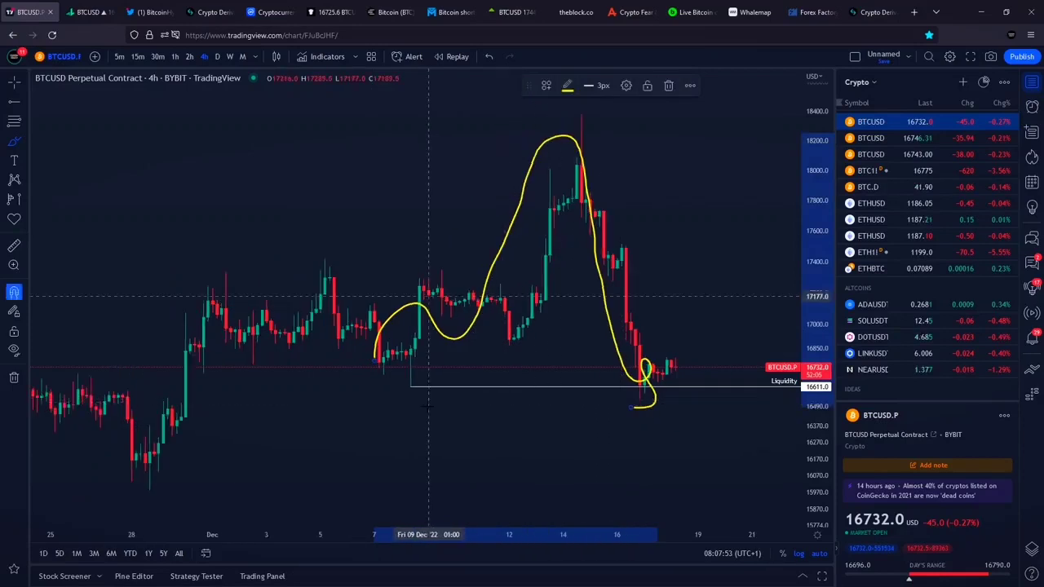
key("ctrl+z")
Circle the low where the liquidity line starts, and delete the circle
mouse_move(421, 374)
left_mouse_down()
mouse_move(392, 403)
mouse_move(390, 381)
left_mouse_up()
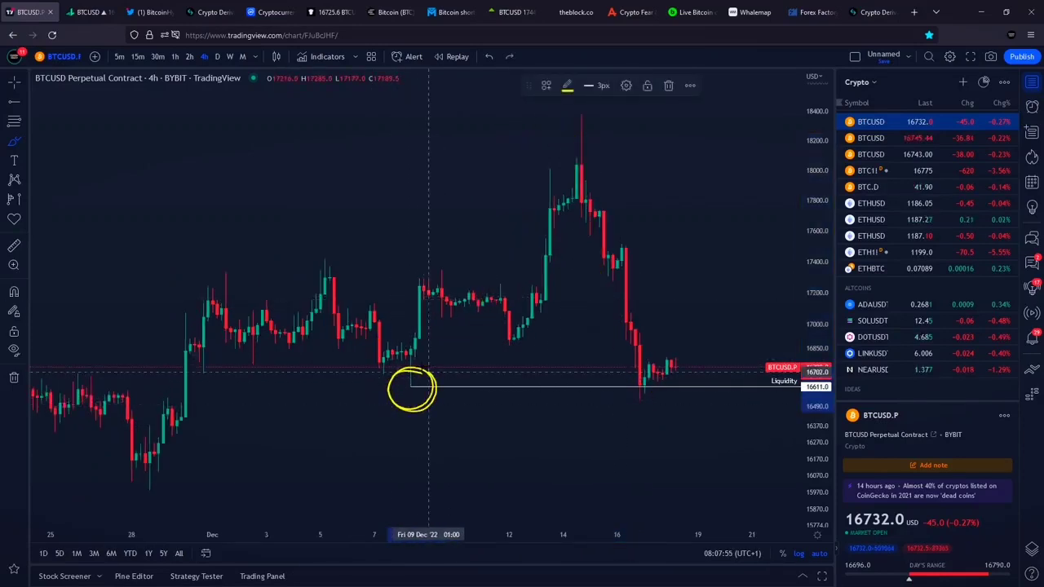
scroll(428, 371, "down", 1)
key("Delete")
Draw a Fibonacci retracement from the 21 November low at about 15,431.5 to the December high at about 18,390.5, with a linear price scale
scroll(241, 339, "down", 1)
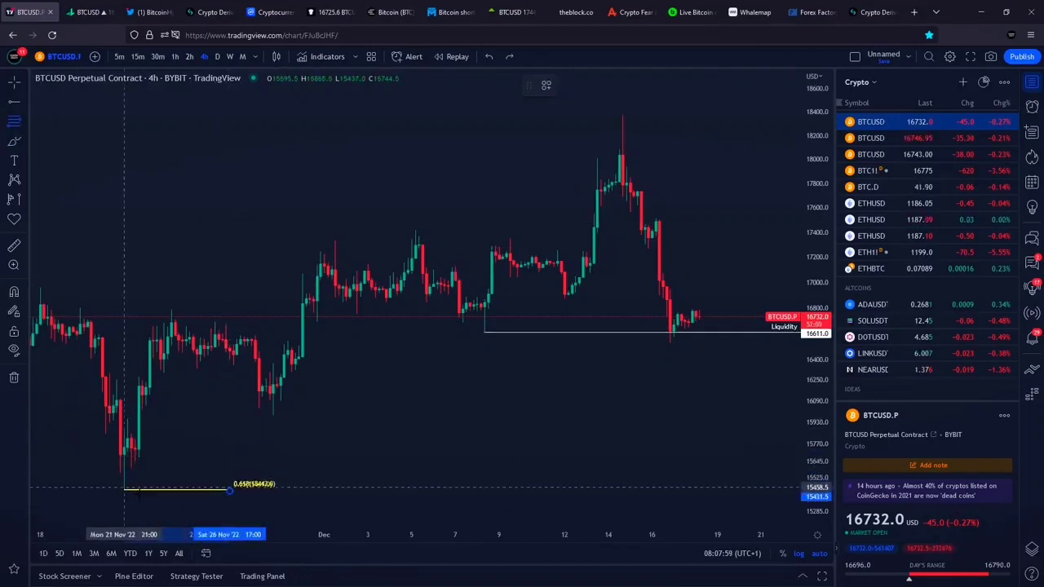
left_click_drag(743, 115, 744, 115)
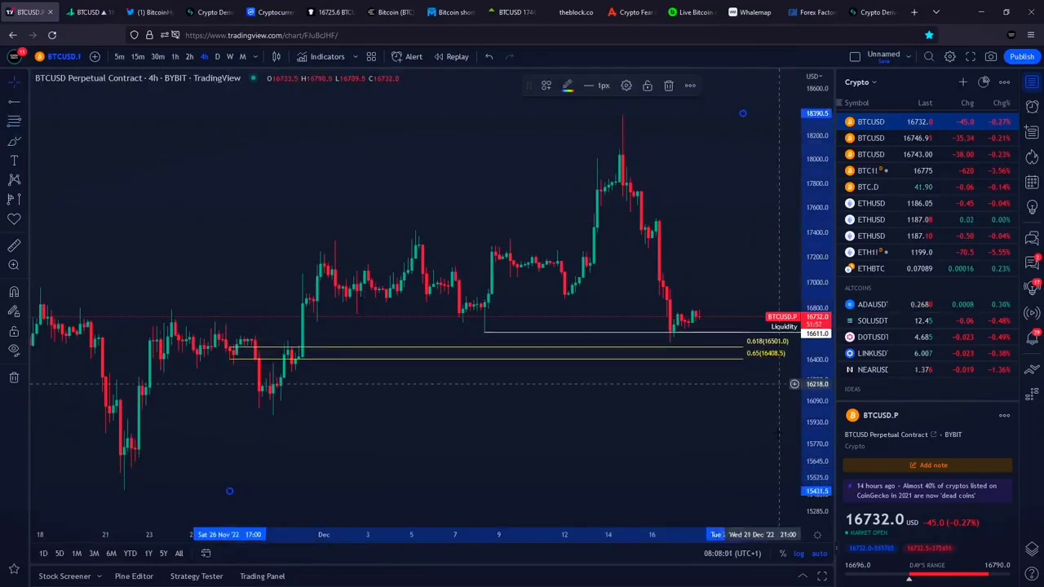
scroll(524, 371, "up", 3)
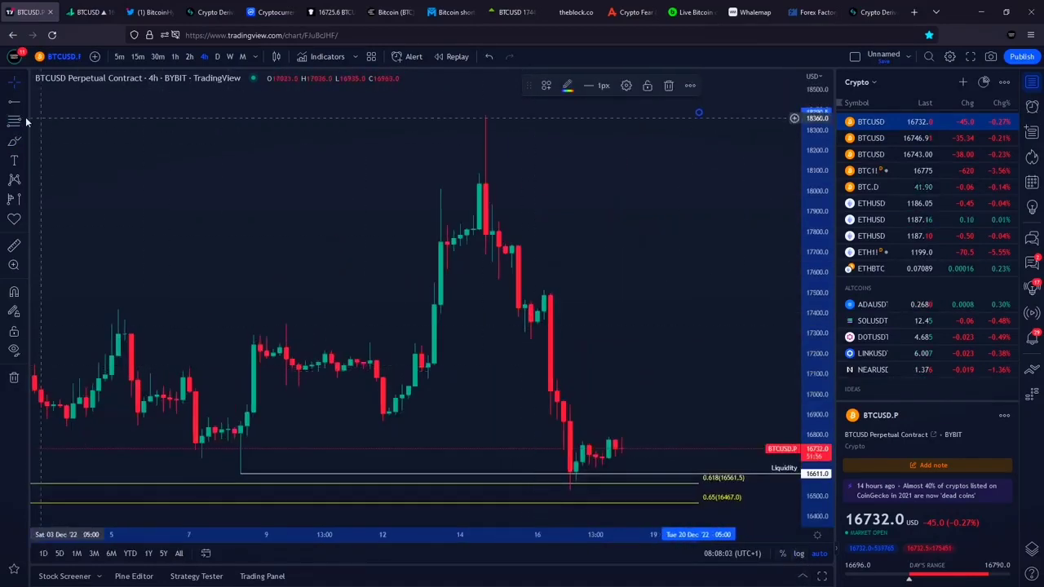
Mark the latest candles around the 0.618 and 0.65 retracement levels with the brush, and undo the stroke
left_click(14, 142)
scroll(245, 245, "down", 3)
mouse_move(652, 381)
left_mouse_down()
mouse_move(617, 414)
mouse_move(608, 392)
left_mouse_up()
scroll(457, 343, "down", 1)
key("ctrl+z")
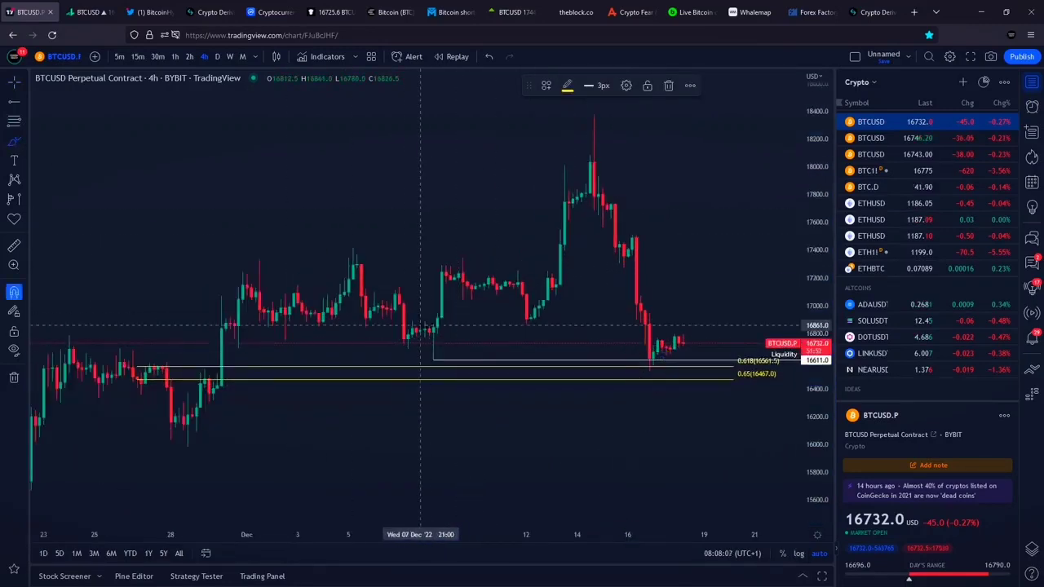
Draw a brush stroke from the early December candles to the latest low, and undo it
mouse_move(399, 315)
left_mouse_down()
mouse_move(561, 148)
mouse_move(602, 200)
mouse_move(646, 407)
left_mouse_up()
scroll(440, 392, "down", 1)
key("ctrl+z")
Trace the rise and fall since the 21 November low, circle the area below the 0.65 level, and undo these strokes
mouse_move(164, 467)
left_mouse_down()
mouse_move(257, 336)
mouse_move(379, 268)
mouse_move(490, 331)
mouse_move(638, 145)
left_mouse_up()
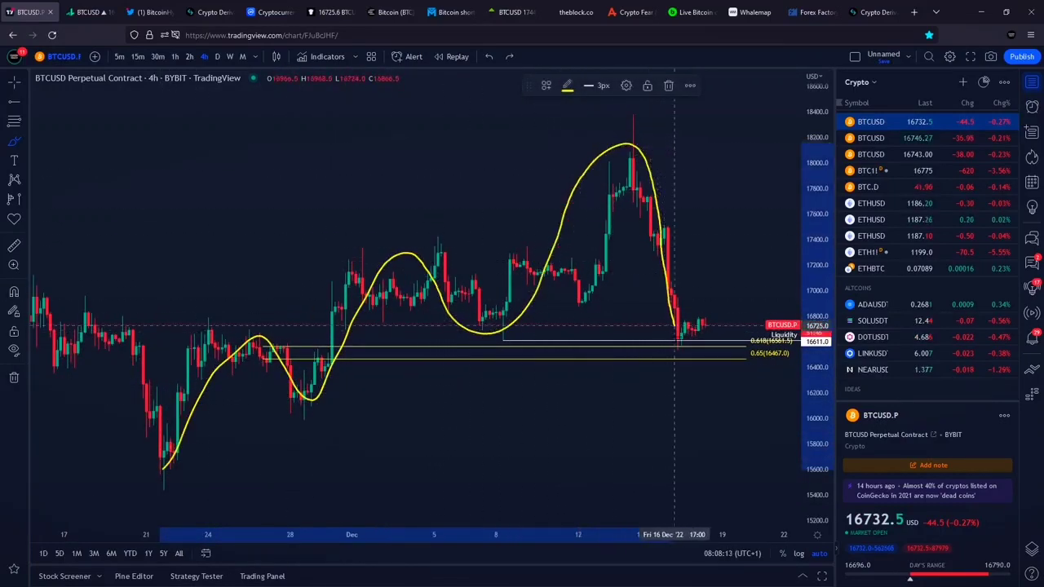
mouse_move(673, 338)
left_mouse_down()
mouse_move(716, 415)
mouse_move(698, 399)
mouse_move(723, 367)
left_mouse_up()
scroll(480, 338, "down", 1)
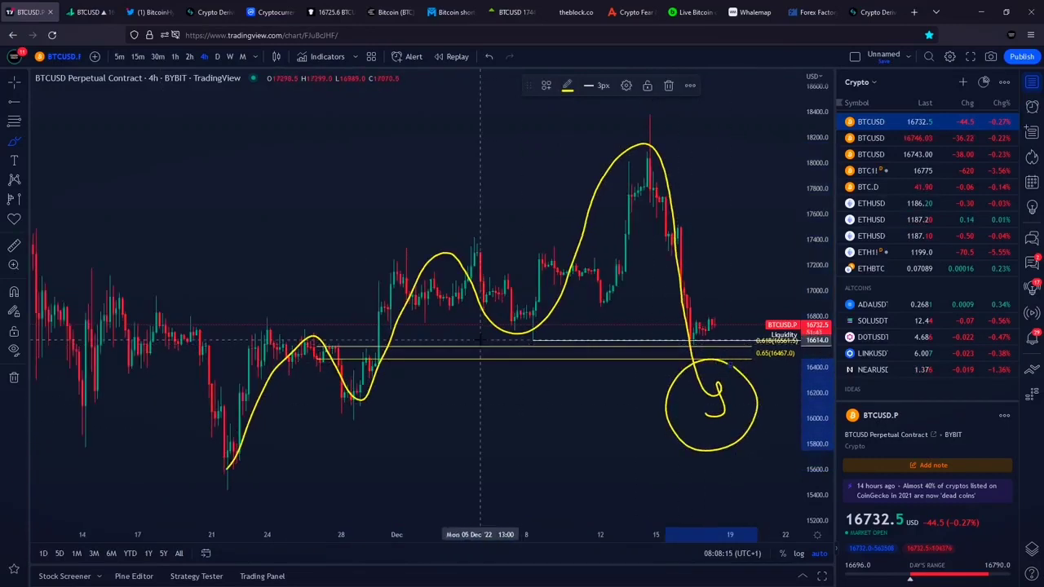
key("ctrl+z")
key("ctrl+z")
Sketch a possible dip below the retracement levels and a rebound with the brush, and undo the sketch
scroll(552, 341, "up", 2)
mouse_move(634, 329)
left_mouse_down()
mouse_move(641, 308)
mouse_move(689, 391)
left_mouse_up()
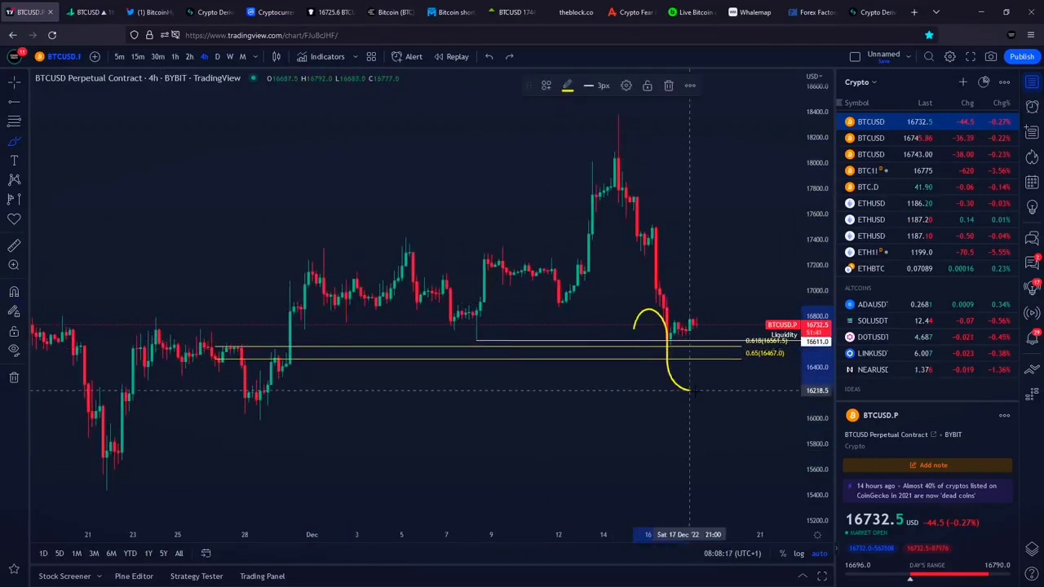
mouse_move(753, 255)
left_mouse_down()
mouse_move(775, 277)
mouse_move(718, 277)
mouse_move(770, 243)
left_mouse_up()
scroll(613, 315, "up", 1)
key("ctrl+z")
scroll(129, 134, "down", 1)
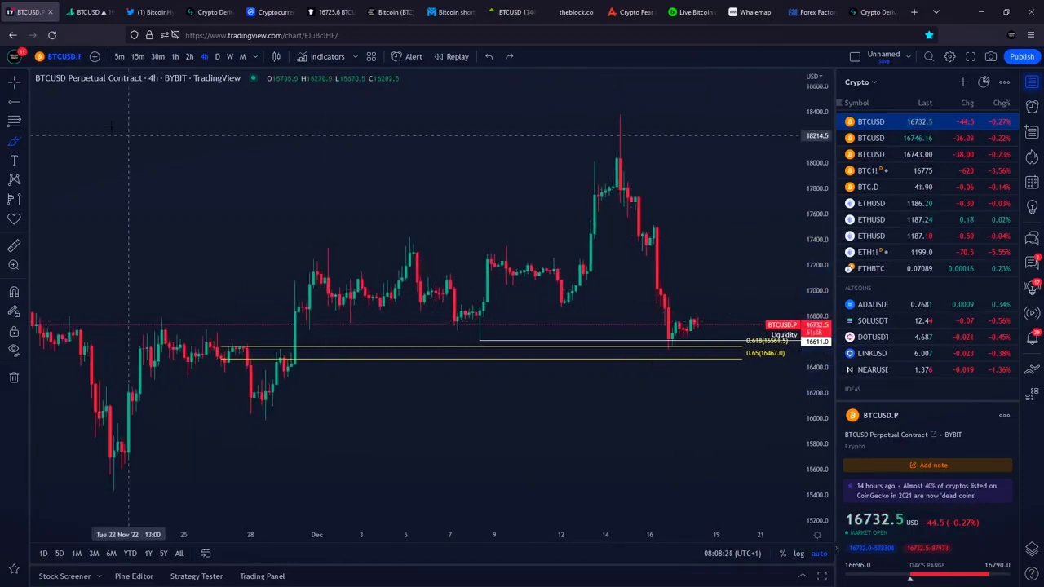
Draw a brush stroke around the December sell-off and the retracement levels, and undo it
left_click(18, 88)
left_click_drag(463, 159, 333, 154)
scroll(163, 148, "down", 1)
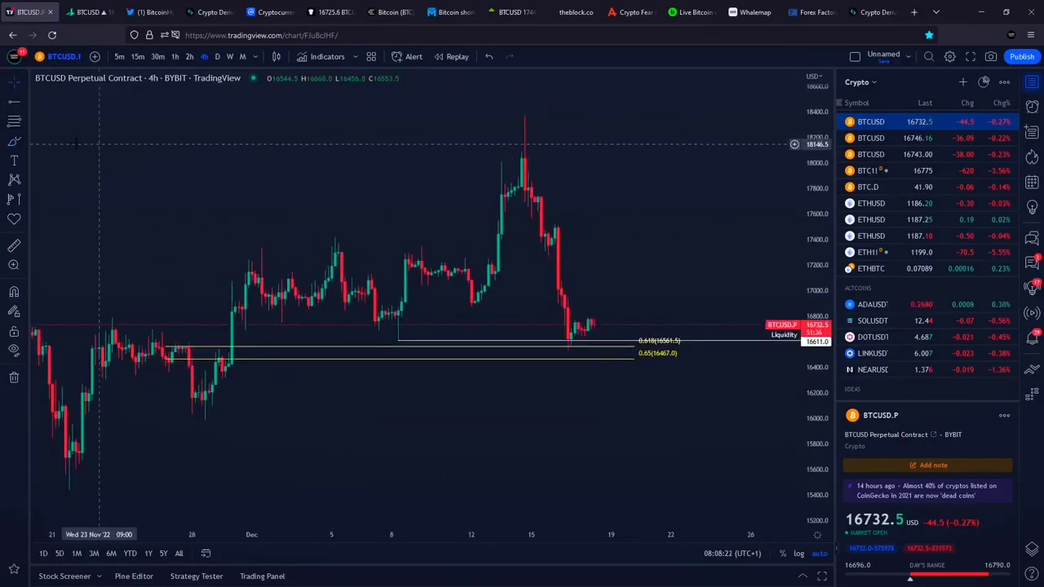
left_click(14, 141)
mouse_move(513, 300)
left_mouse_down()
mouse_move(526, 286)
mouse_move(594, 294)
mouse_move(703, 461)
mouse_move(707, 415)
left_mouse_up()
scroll(483, 366, "down", 2)
key("ctrl+z")
Circle the whole December price range, mark the wider range since November, and remove both strokes
mouse_move(663, 201)
left_mouse_down()
mouse_move(286, 332)
mouse_move(583, 192)
left_mouse_up()
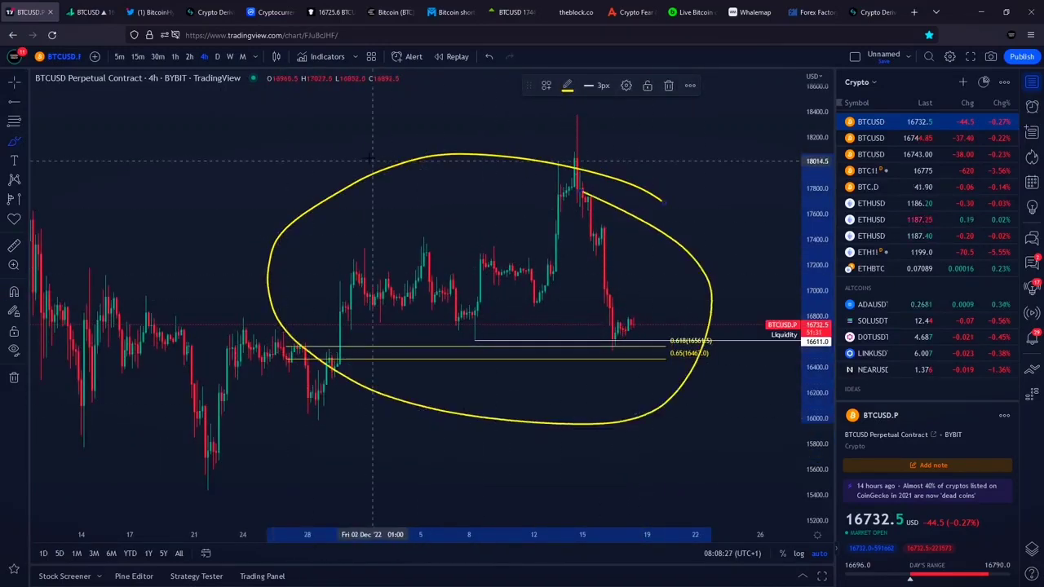
scroll(373, 161, "down", 2)
key("ctrl+z")
mouse_move(201, 309)
left_mouse_down()
mouse_move(276, 248)
mouse_move(531, 256)
mouse_move(579, 465)
left_mouse_up()
left_click(669, 86)
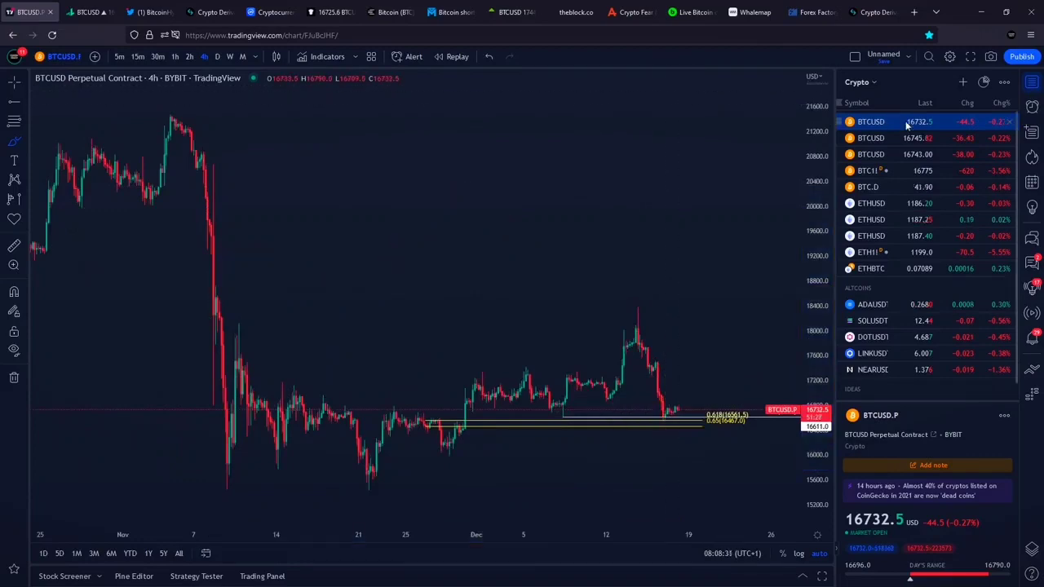
Open the Bitstamp BTCUSD monthly chart and hide its Fib Channel LOG drawing
left_click(871, 138)
left_click(867, 154)
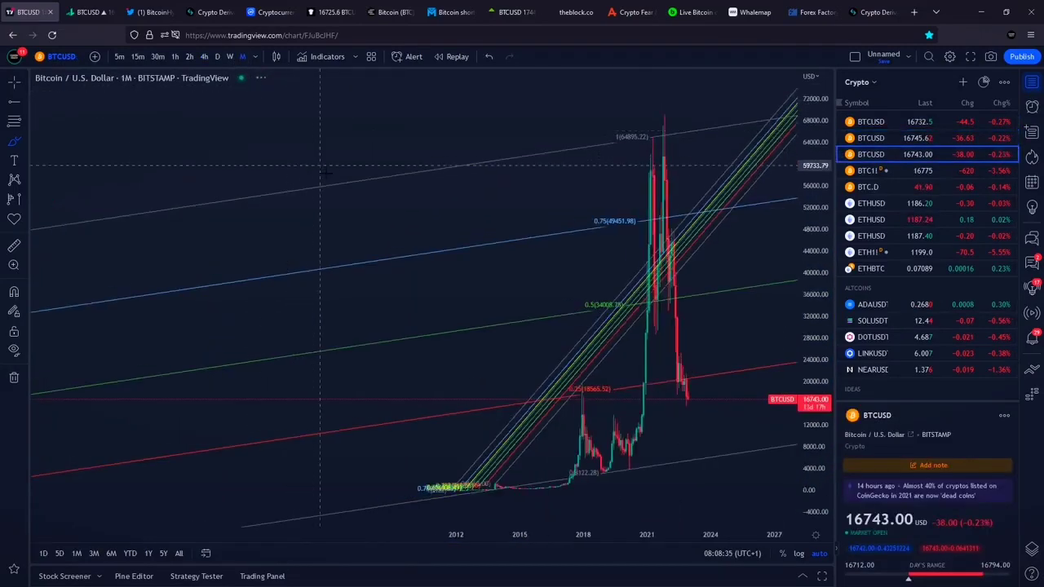
left_click(1030, 545)
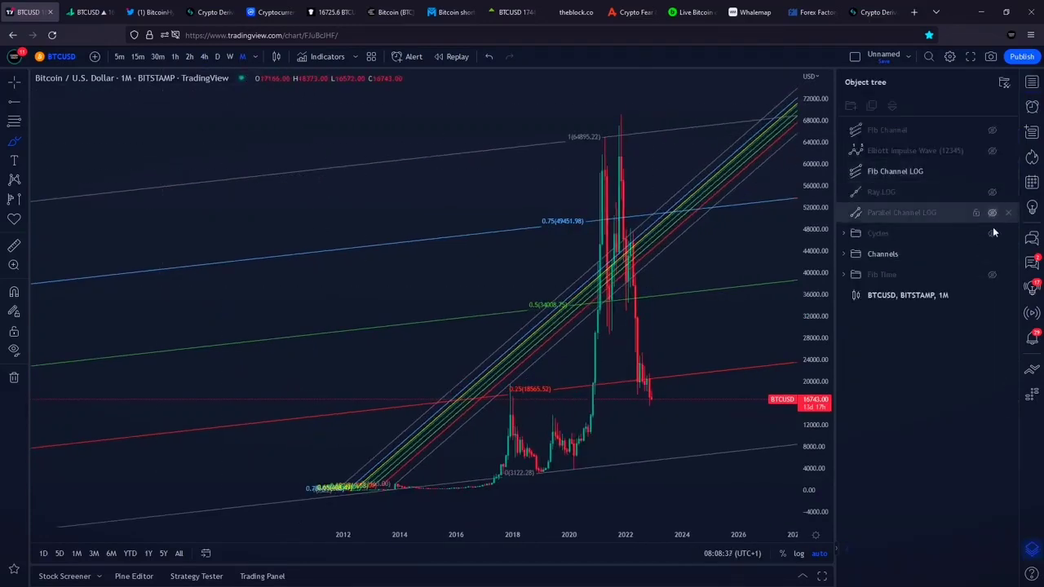
left_click(992, 173)
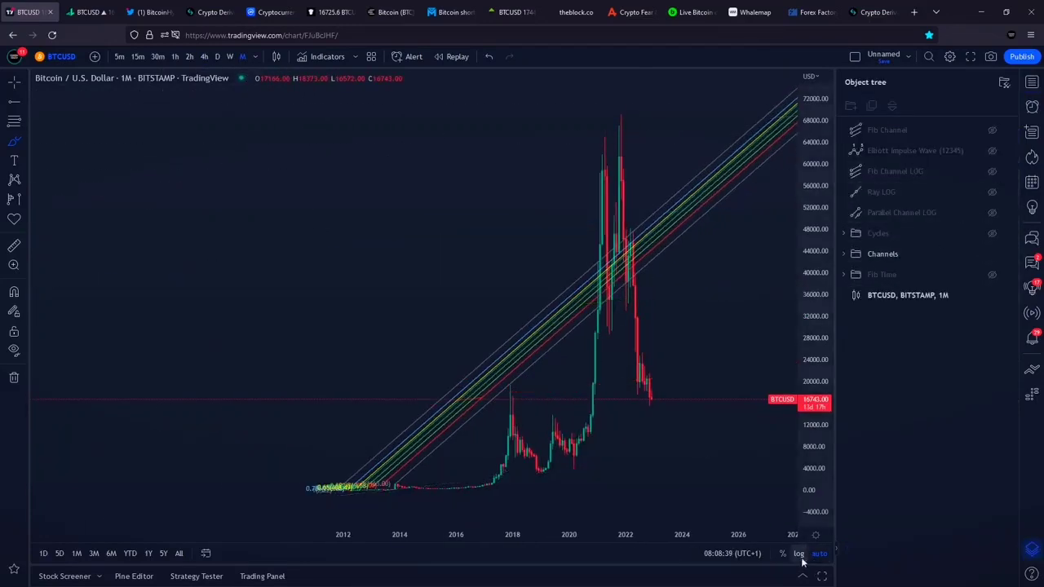
Set the price scale to logarithmic and bring back the Crypto watchlist
left_click(799, 554)
left_click(1033, 82)
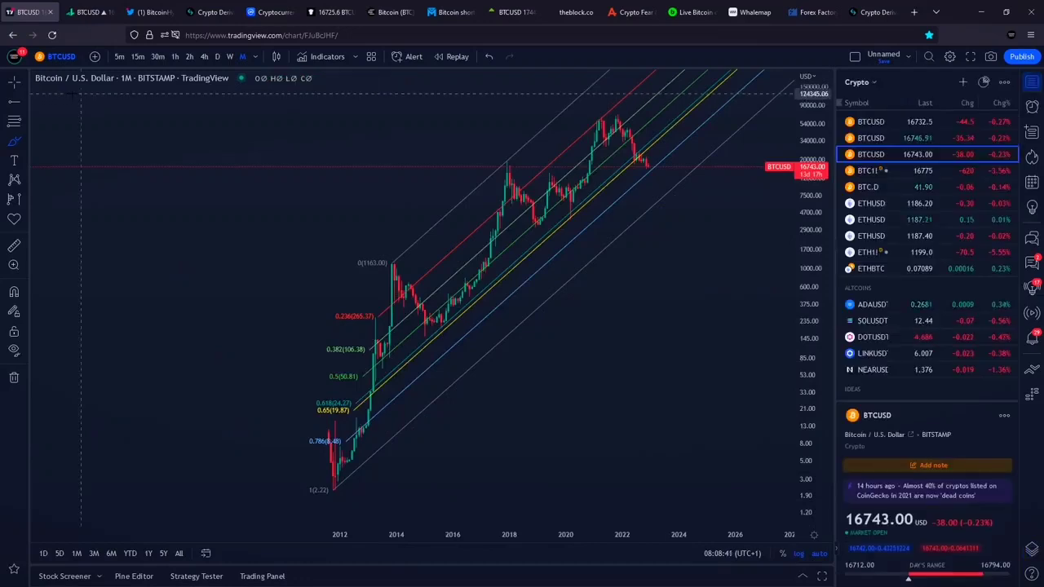
scroll(214, 201, "up", 5)
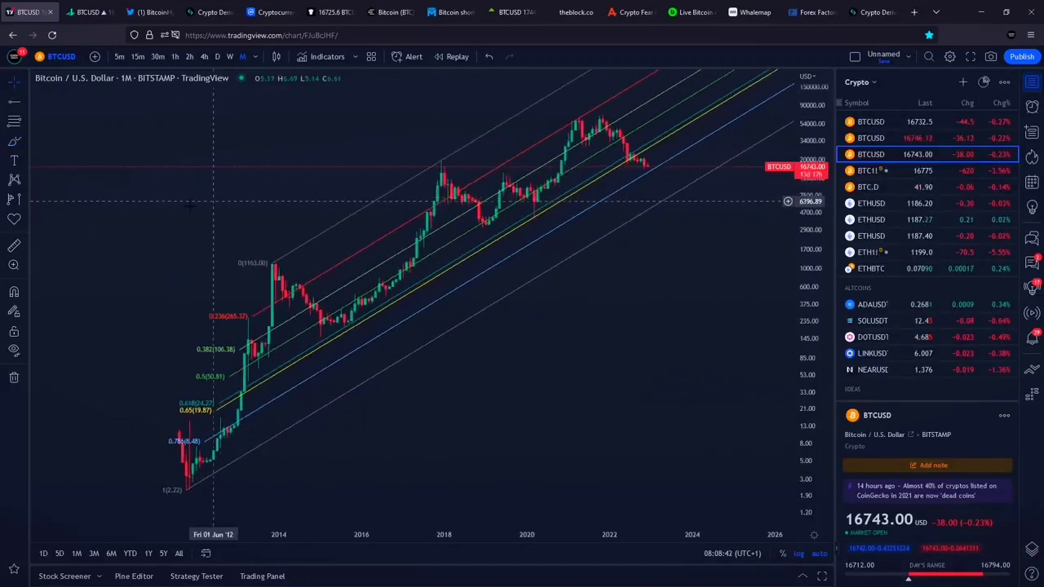
Mark the start of the Fibonacci channel and the area near the 2018 peak with the brush, and undo the strokes
mouse_move(186, 432)
left_mouse_down()
mouse_move(155, 445)
mouse_move(206, 436)
left_mouse_up()
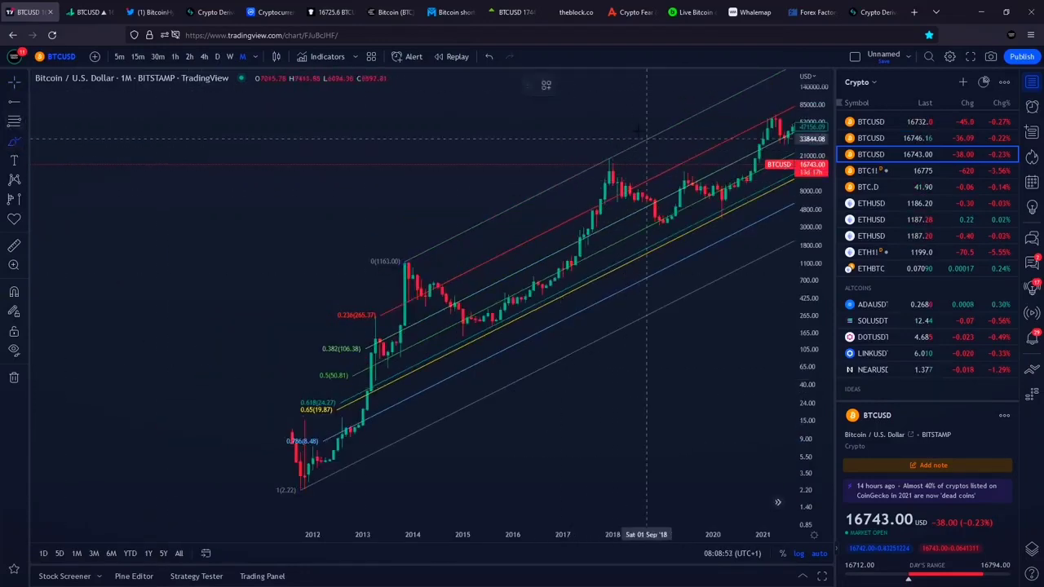
mouse_move(625, 123)
left_mouse_down()
mouse_move(291, 424)
mouse_move(655, 115)
left_mouse_up()
scroll(560, 167, "up", 2)
key("ctrl+z")
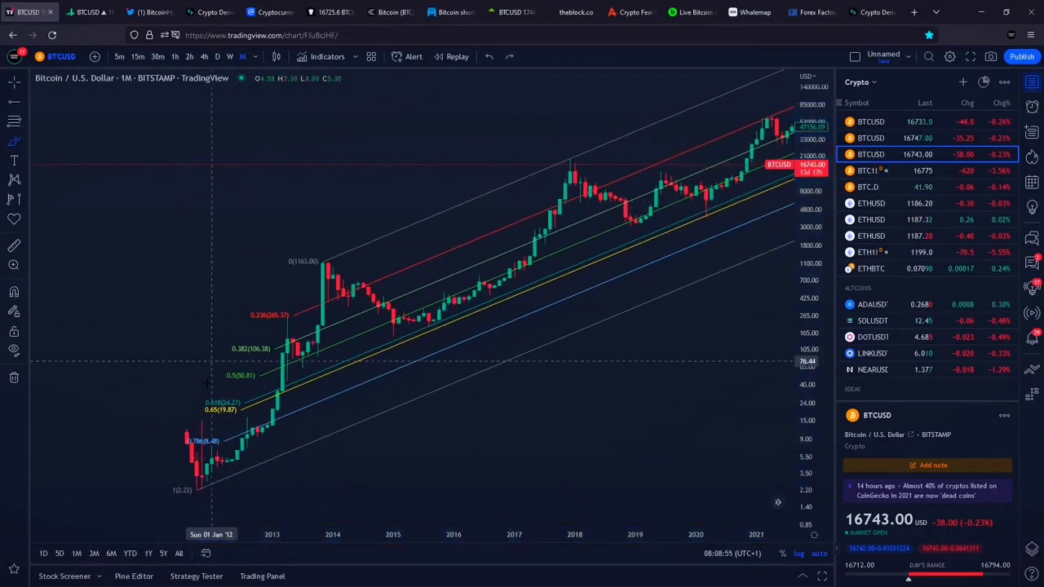
Circle the channel's 2011 low, trace the rise to the 2013 peak and circle that peak, and undo the strokes
mouse_move(198, 479)
left_mouse_down()
mouse_move(206, 487)
mouse_move(241, 457)
mouse_move(337, 276)
left_mouse_up()
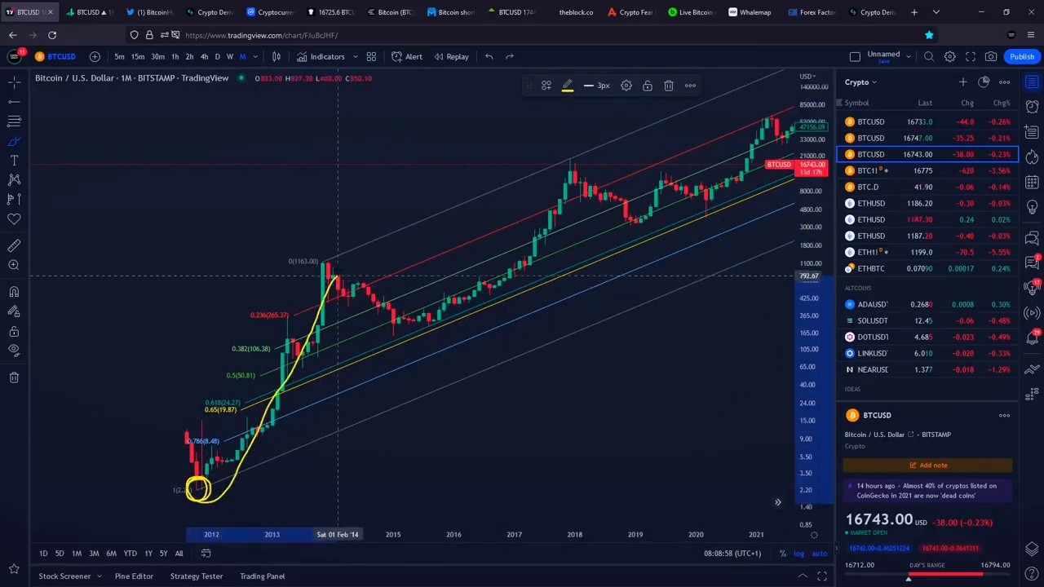
key("ctrl+z")
key("ctrl+z")
left_click_drag(259, 262, 349, 259)
key("ctrl+z")
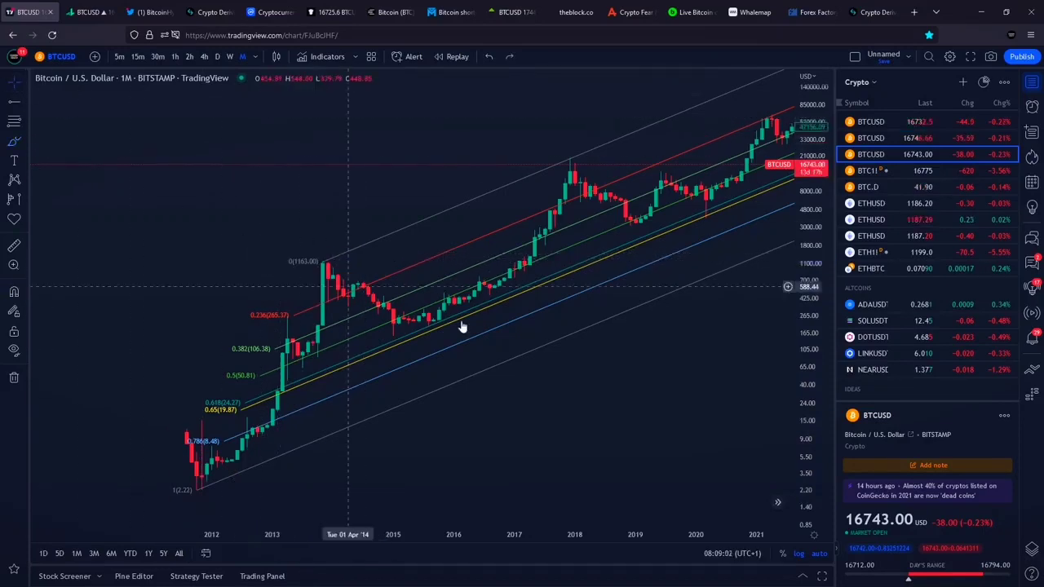
Trace the rising Fibonacci channel from 2012 to 2021 and mark the 2015 lows with the brush, and undo the strokes
left_click_drag(564, 372, 461, 377)
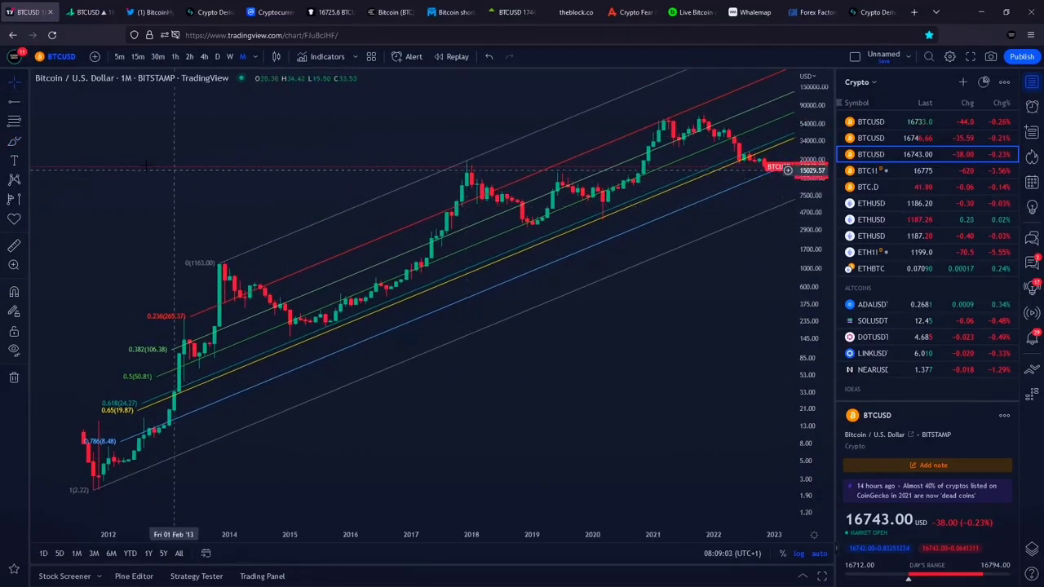
mouse_move(151, 429)
left_mouse_down()
mouse_move(237, 269)
mouse_move(343, 302)
mouse_move(514, 237)
mouse_move(656, 160)
left_mouse_up()
scroll(563, 204, "up", 1)
key("ctrl+z")
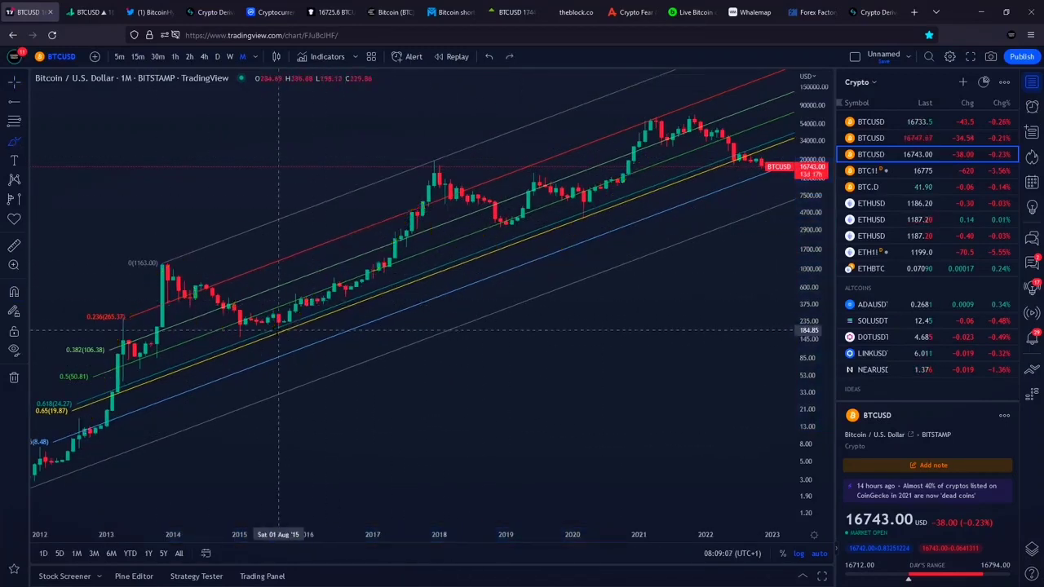
left_click_drag(292, 317, 251, 325)
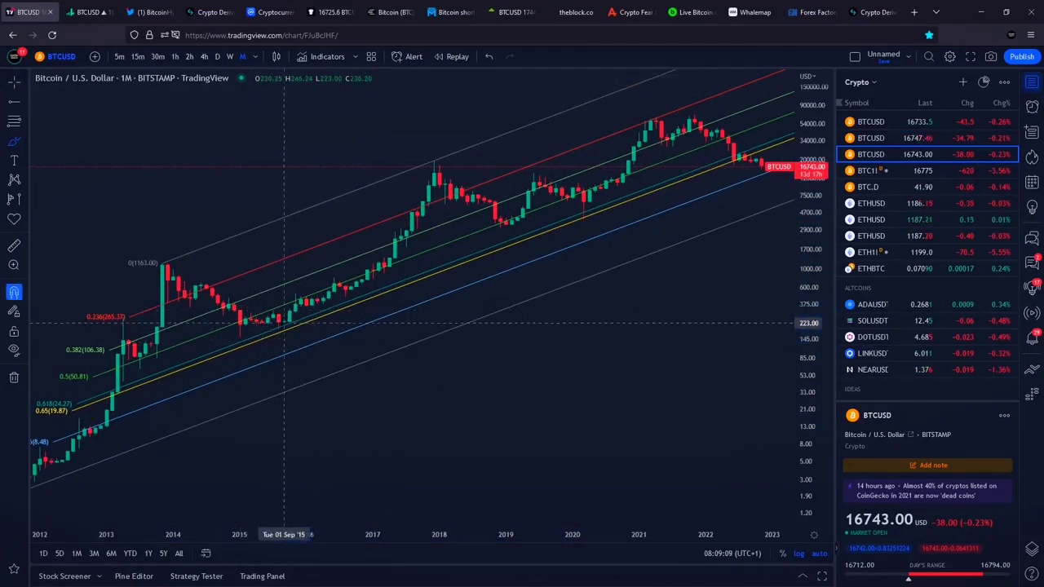
Circle the late-2015 and March 2020 lows along the channel's lower lines with the brush, and undo both circles
scroll(306, 338, "down", 2)
left_click_drag(336, 312, 315, 331)
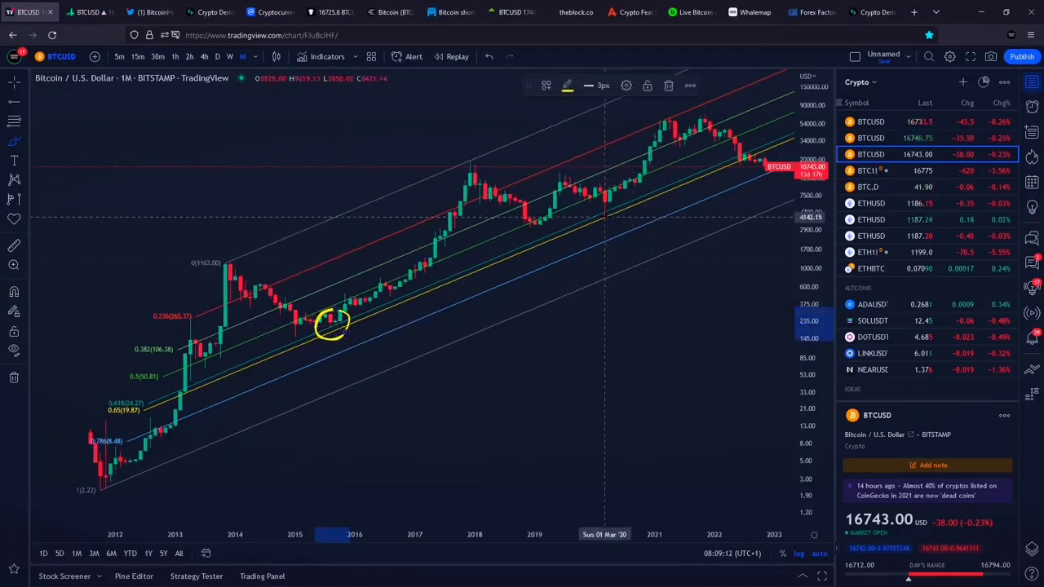
left_click_drag(605, 205, 600, 222)
scroll(506, 227, "up", 1)
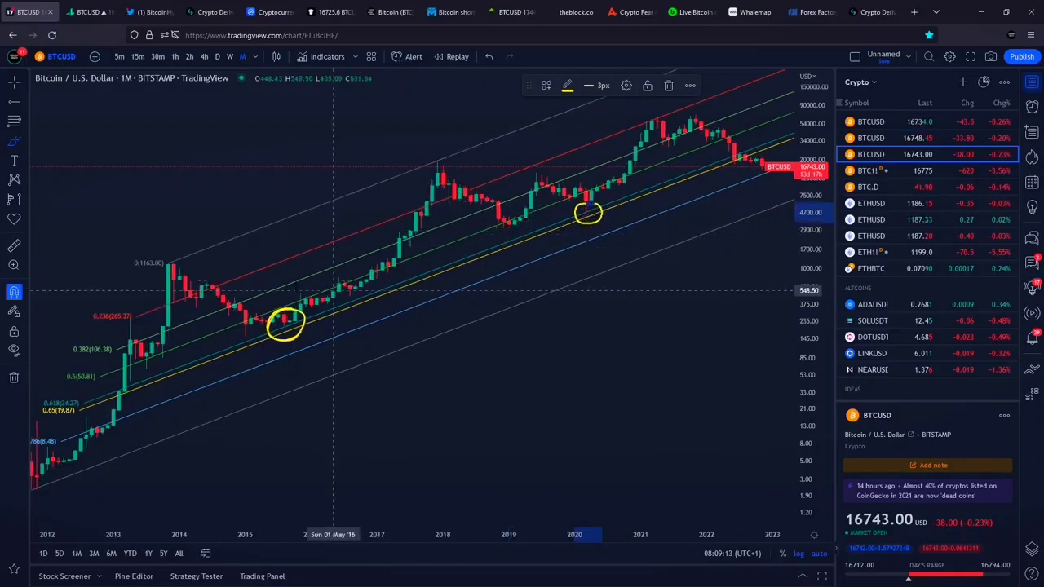
key("ctrl+z")
key("ctrl+z")
Trace the 2014 to 2018 cycle and the 2019 to 2021 cycle with the brush, and undo both strokes
mouse_move(214, 317)
left_mouse_down()
mouse_move(278, 338)
mouse_move(453, 147)
left_mouse_up()
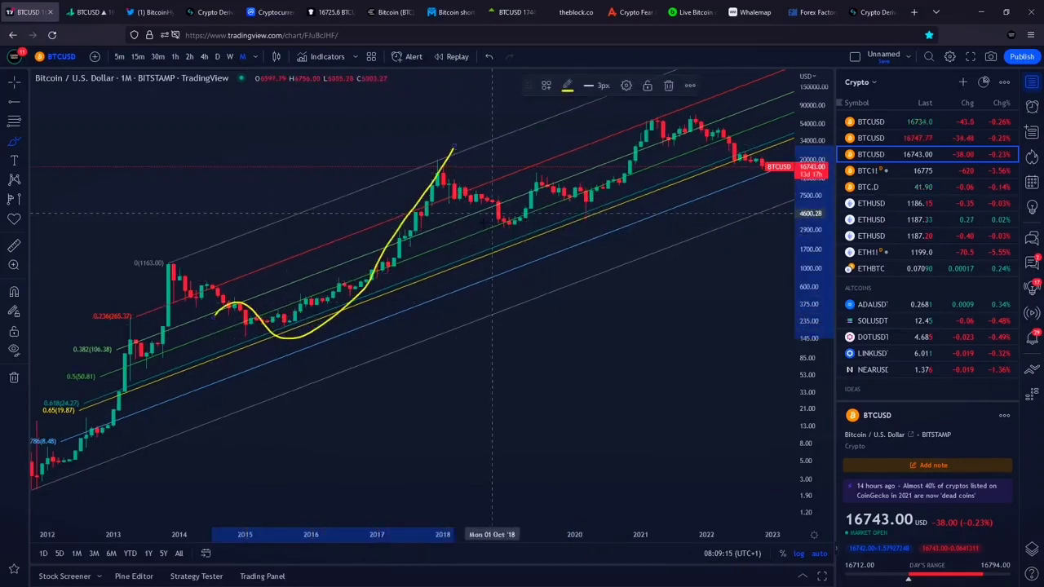
mouse_move(482, 219)
left_mouse_down()
mouse_move(612, 183)
mouse_move(640, 120)
left_mouse_up()
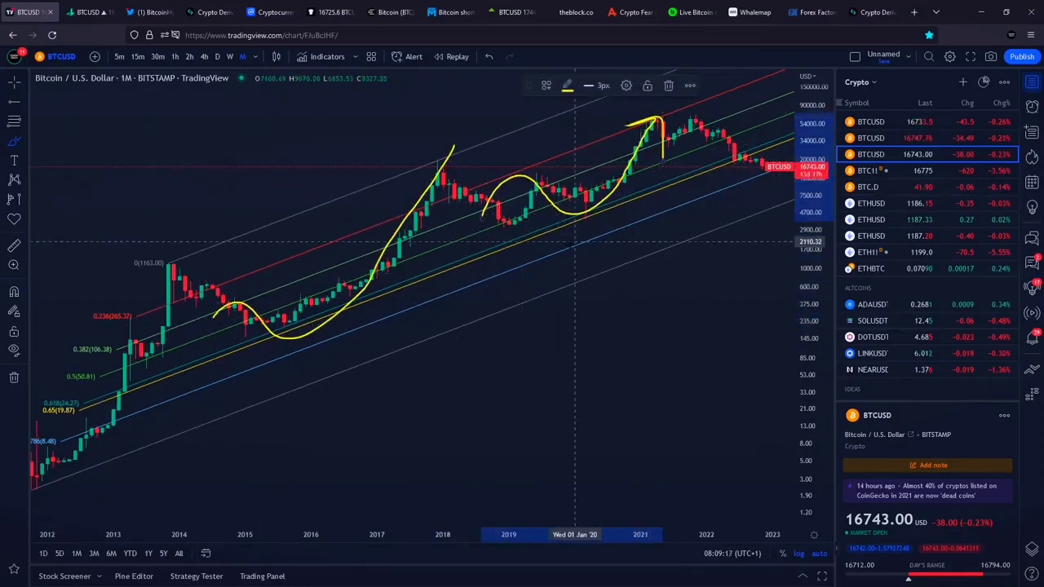
scroll(575, 242, "up", 2)
key("ctrl+z")
key("ctrl+z")
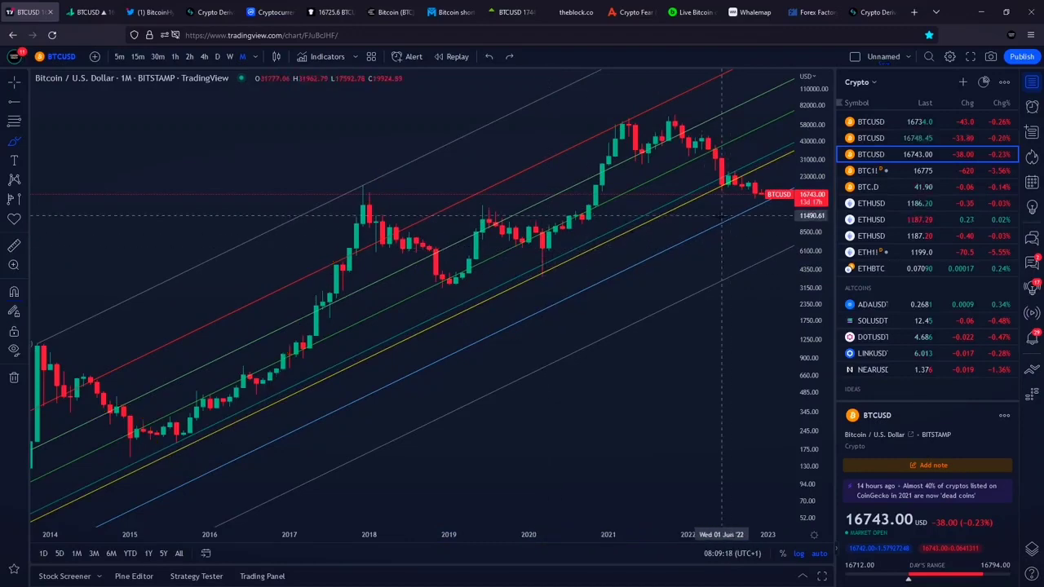
Circle the mid-2022 candles around the 0.618 and 0.65 channel lines with the brush, and undo the circle
scroll(721, 214, "up", 2)
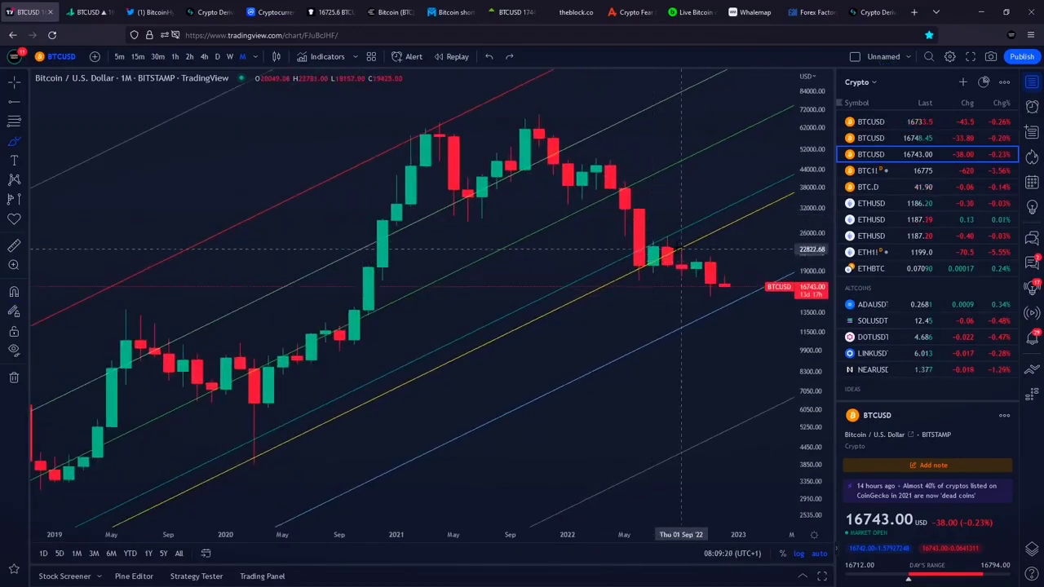
left_click_drag(682, 223, 625, 270)
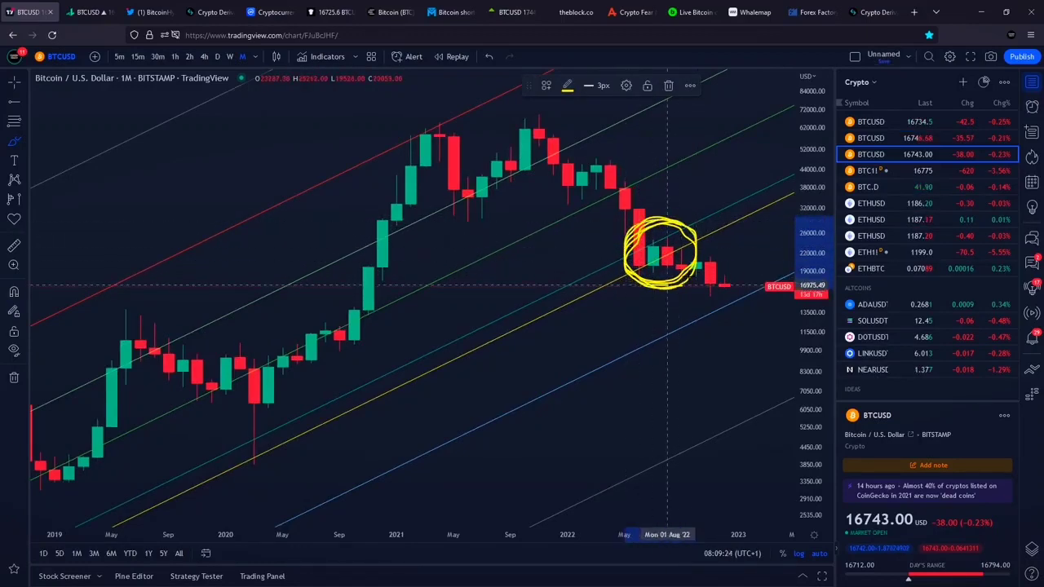
scroll(610, 241, "down", 1)
key("ctrl+z")
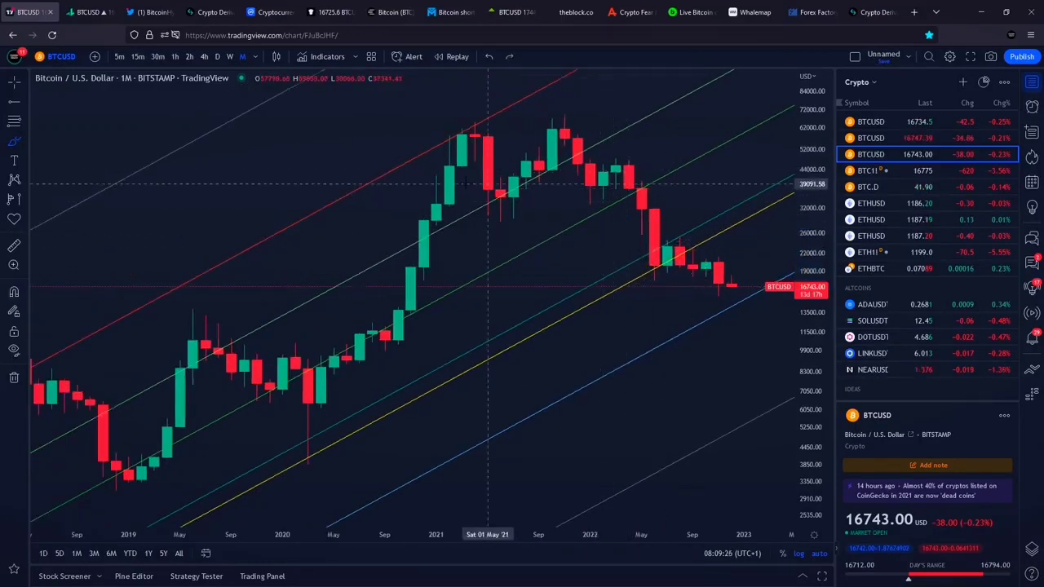
Trace the price path from the early-2021 peak to November 2022, circle the mid-2022 candles, and undo the strokes
mouse_move(463, 133)
left_mouse_down()
mouse_move(514, 187)
mouse_move(616, 140)
left_mouse_up()
left_click_drag(642, 202, 718, 288)
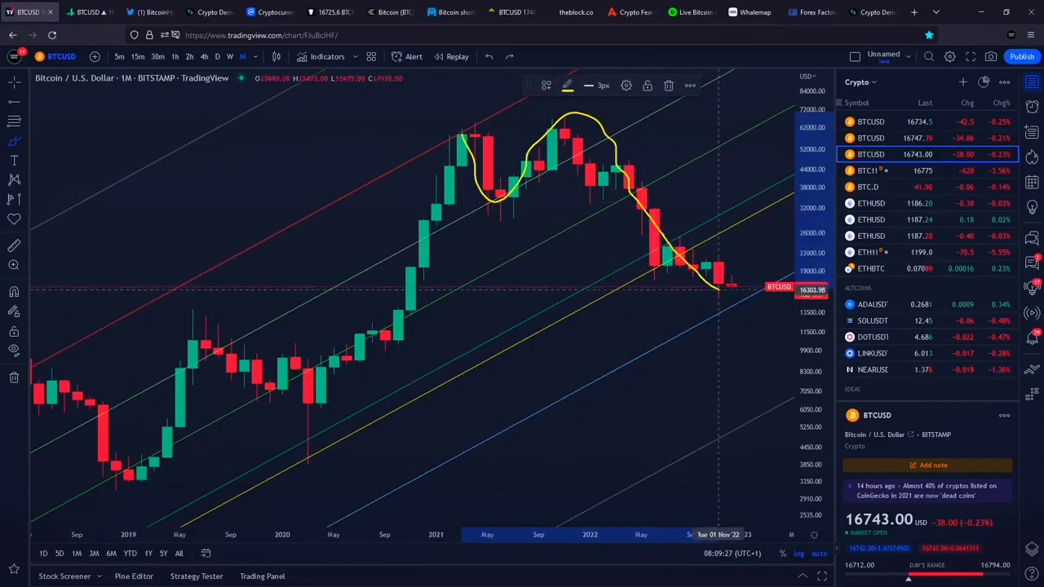
key("ctrl+z")
mouse_move(691, 227)
left_mouse_down()
mouse_move(707, 267)
mouse_move(685, 239)
left_mouse_up()
scroll(541, 240, "down", 1)
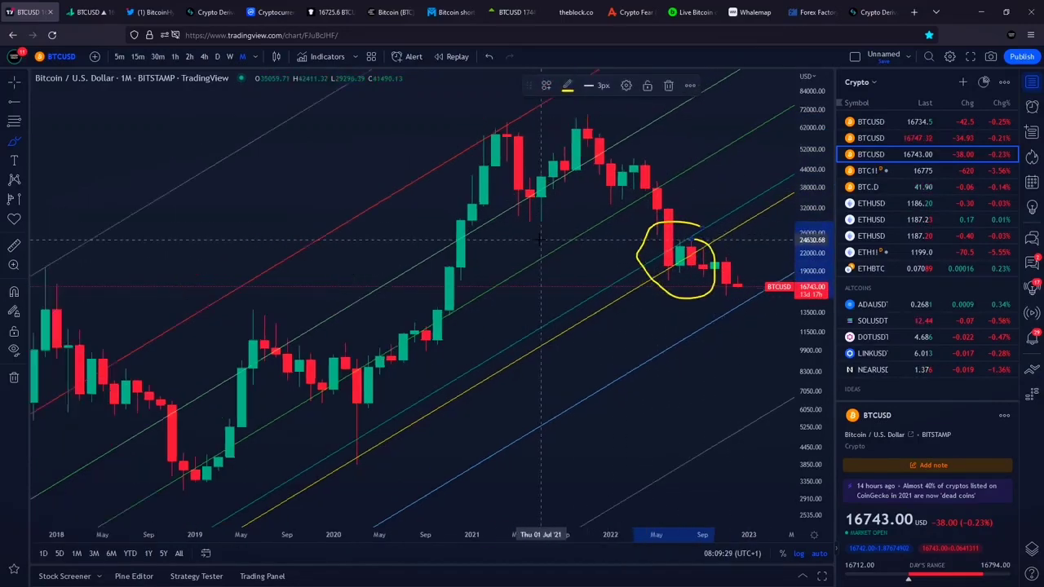
scroll(541, 219, "down", 6)
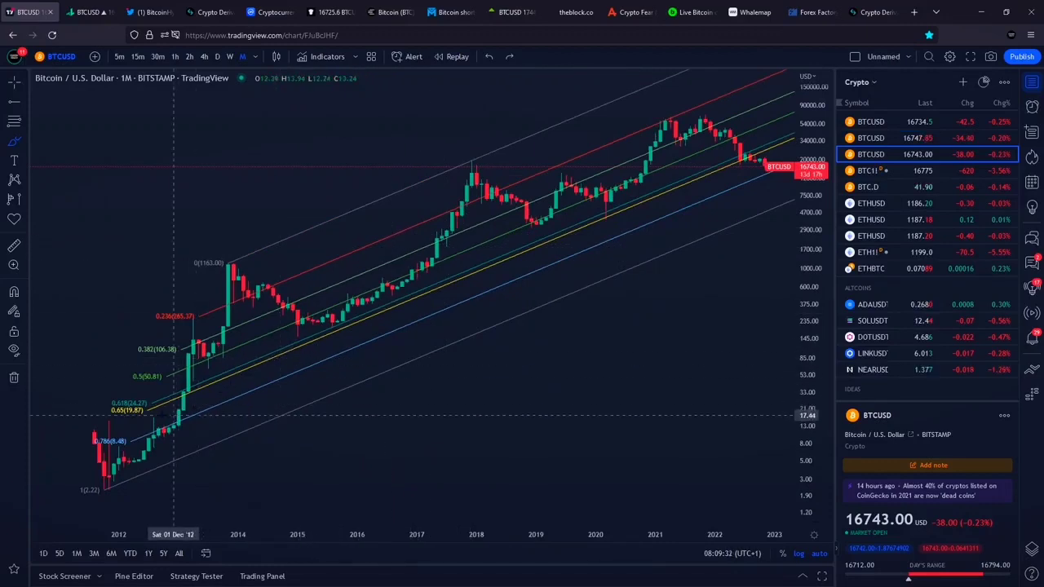
Circle the 0.786 label at the channel's start, trace that blue line up to 2021, and undo the strokes
left_click_drag(124, 438, 79, 439)
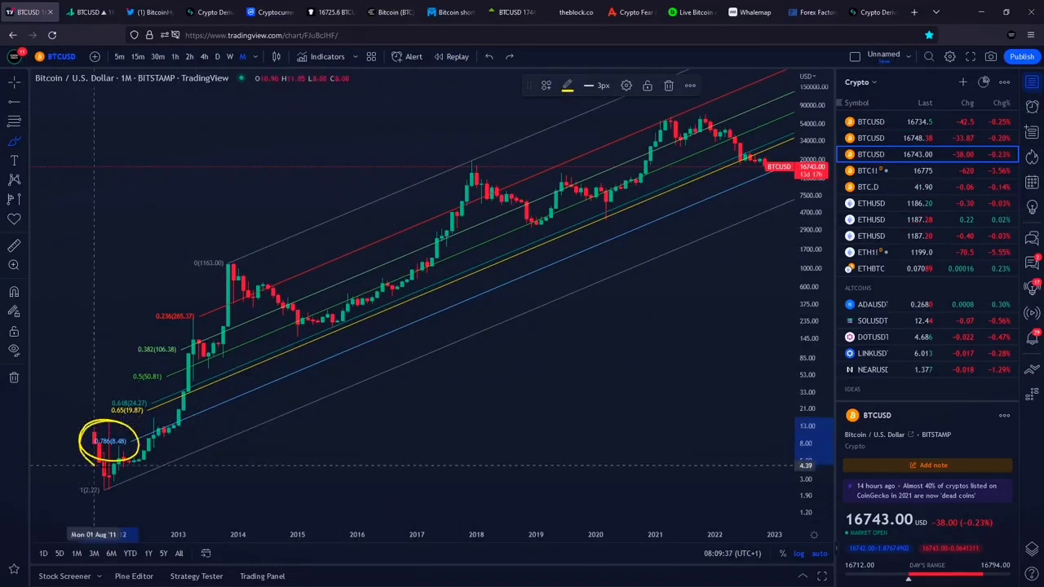
mouse_move(157, 459)
left_mouse_down()
mouse_move(233, 390)
mouse_move(686, 207)
left_mouse_up()
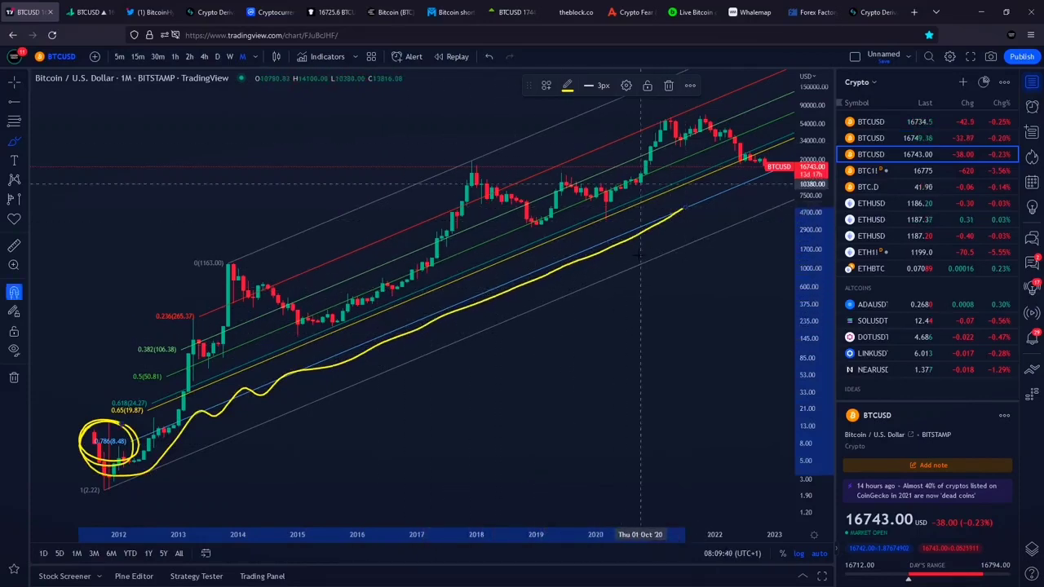
key("ctrl+z")
scroll(380, 373, "down", 2)
scroll(381, 377, "up", 2)
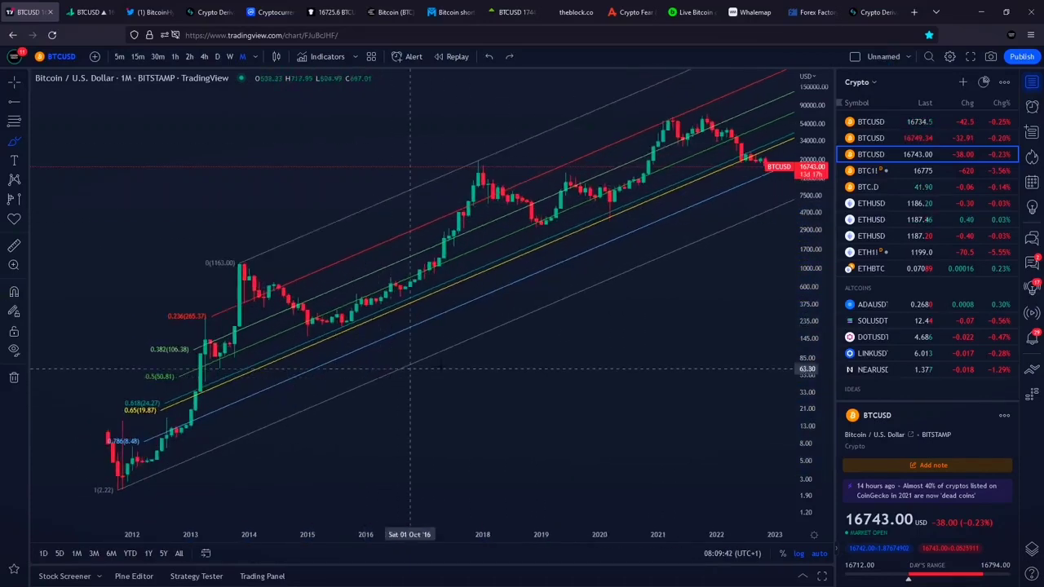
Trace the 2022 decline to the blue 0.786 line, circle the line's start and its area near the latest candle, and remove the strokes
scroll(410, 369, "up", 5)
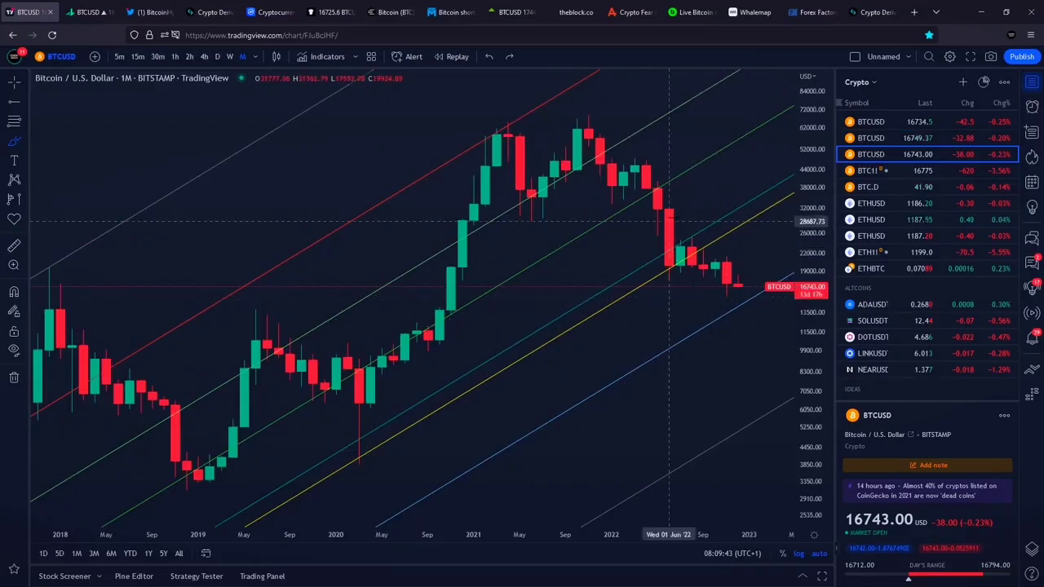
left_click_drag(669, 220, 726, 242)
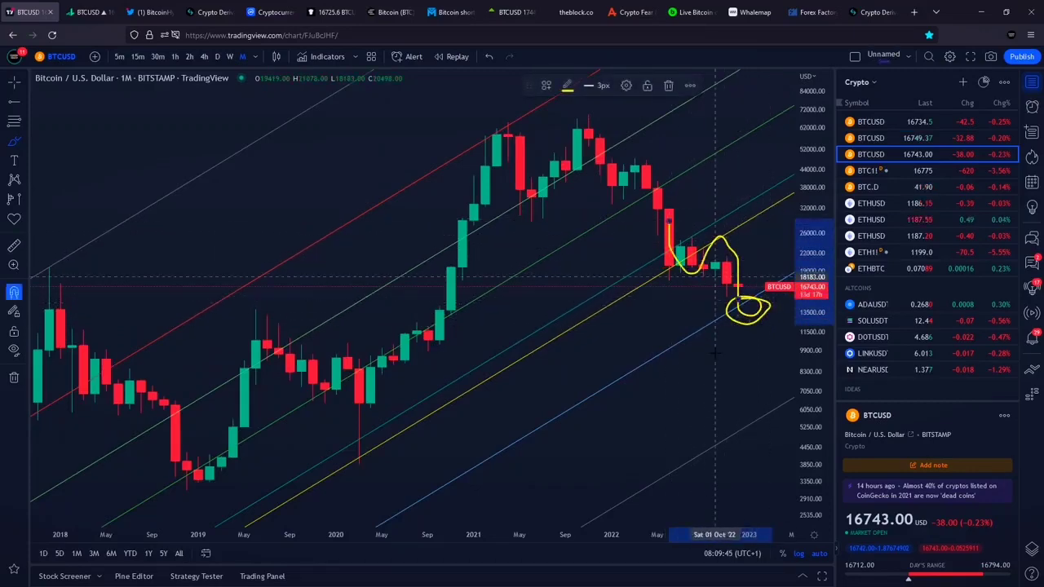
scroll(715, 278, "down", 5)
mouse_move(123, 426)
left_mouse_down()
mouse_move(85, 441)
mouse_move(126, 424)
left_mouse_up()
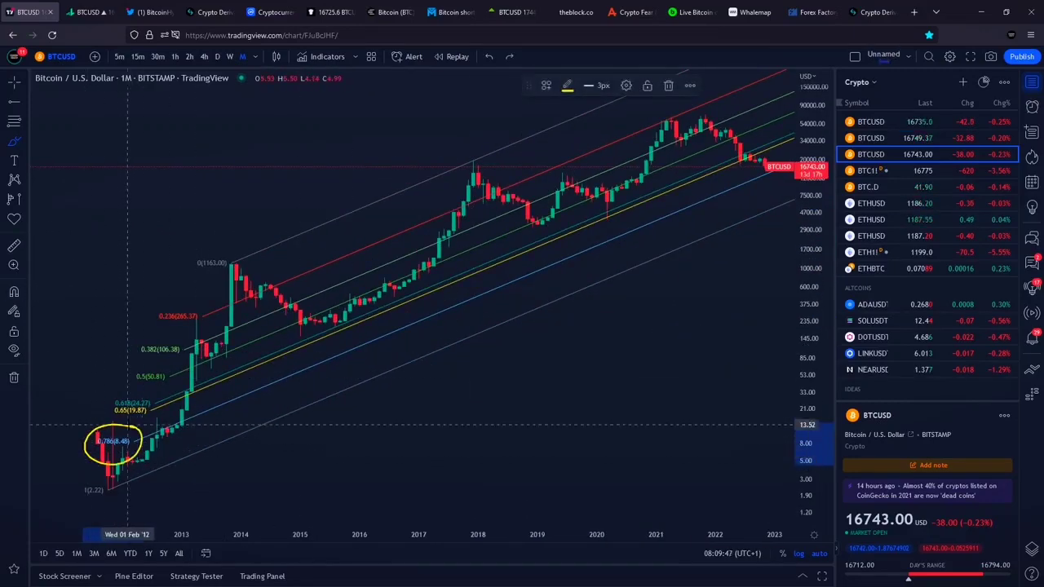
scroll(651, 311, "up", 5)
left_click_drag(757, 232, 728, 247)
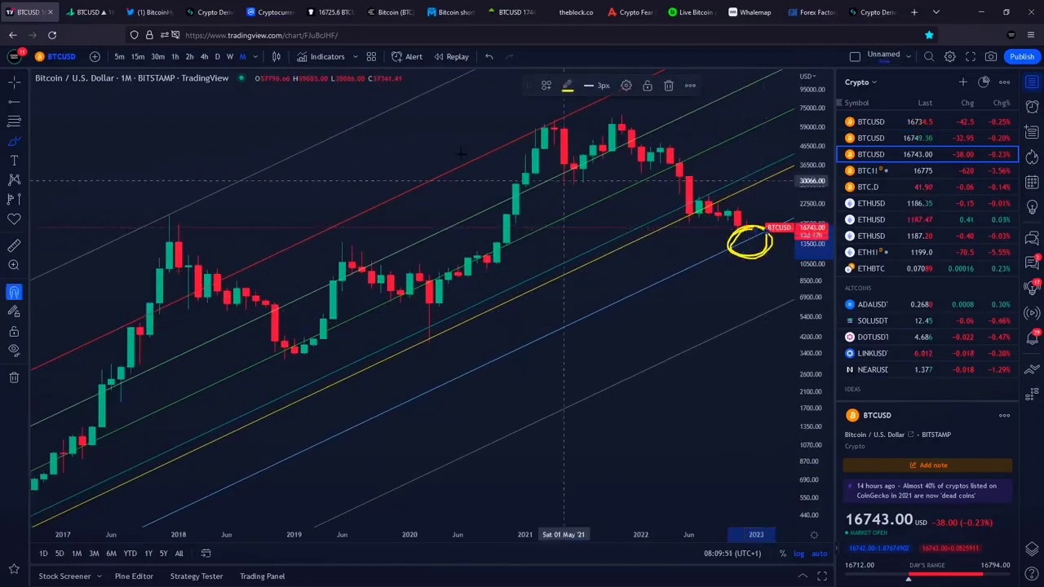
key("Delete")
Circle the whole Fibonacci channel from 2013 to 2023 with the brush, and delete the circle
scroll(583, 342, "down", 8)
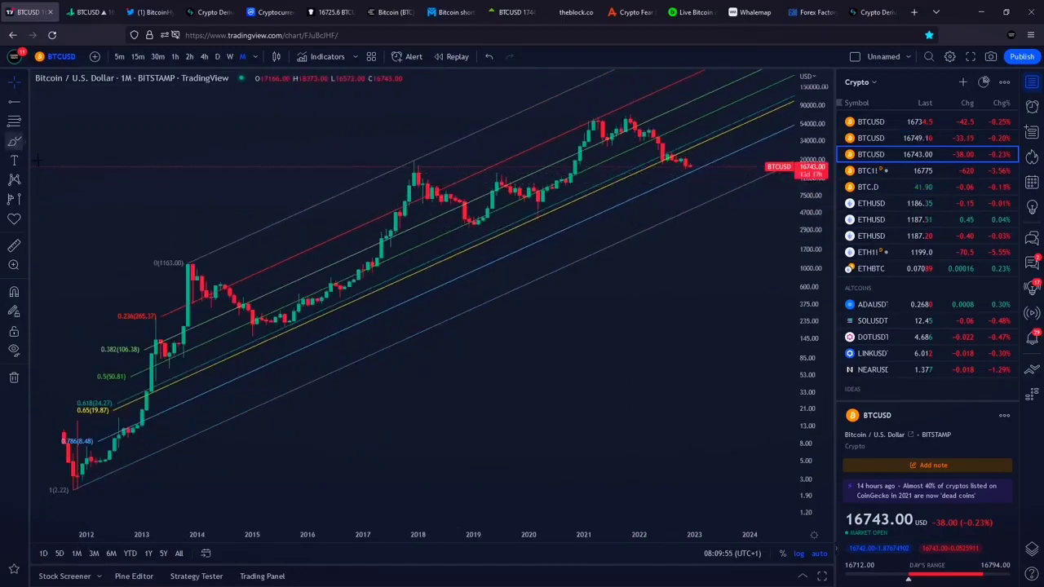
mouse_move(604, 122)
left_mouse_down()
mouse_move(280, 402)
mouse_move(545, 153)
left_mouse_up()
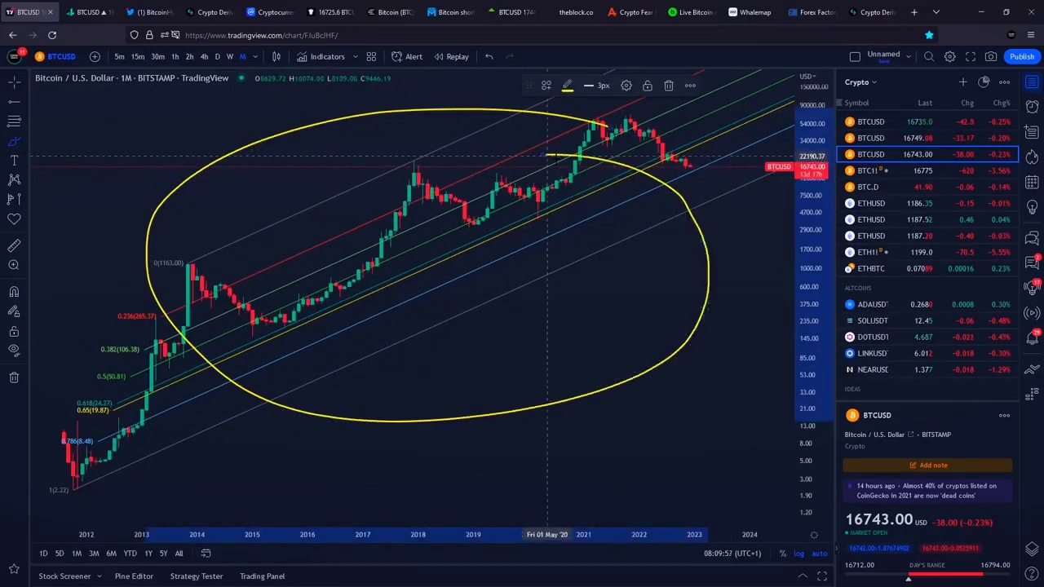
left_click(668, 85)
Circle the spot just below the December 2022 candle at the blue 0.786 line, and undo the strokes
scroll(608, 278, "up", 6)
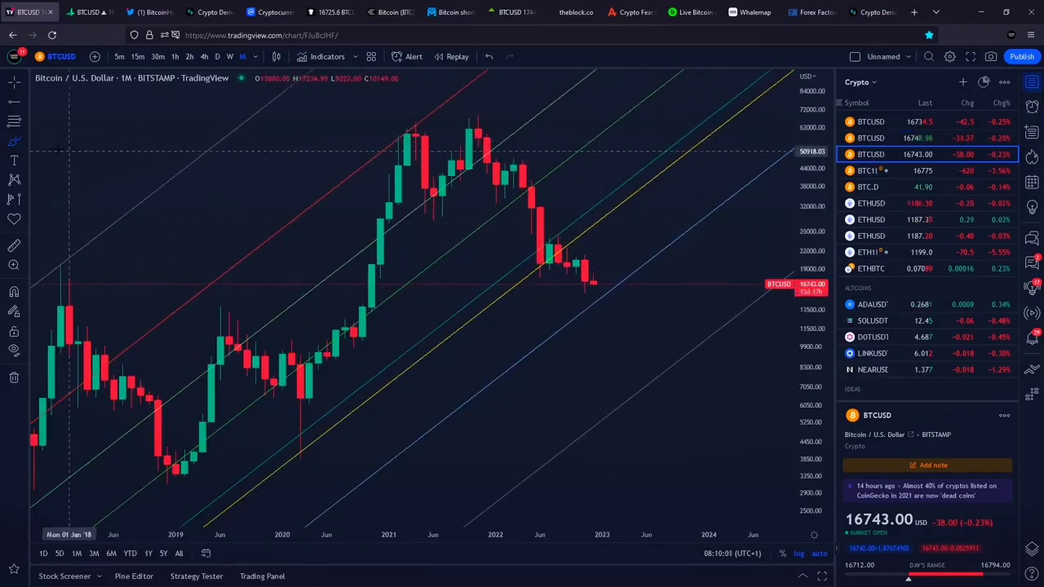
scroll(515, 328, "up", 2)
left_click_drag(495, 310, 531, 317)
key("ctrl+z")
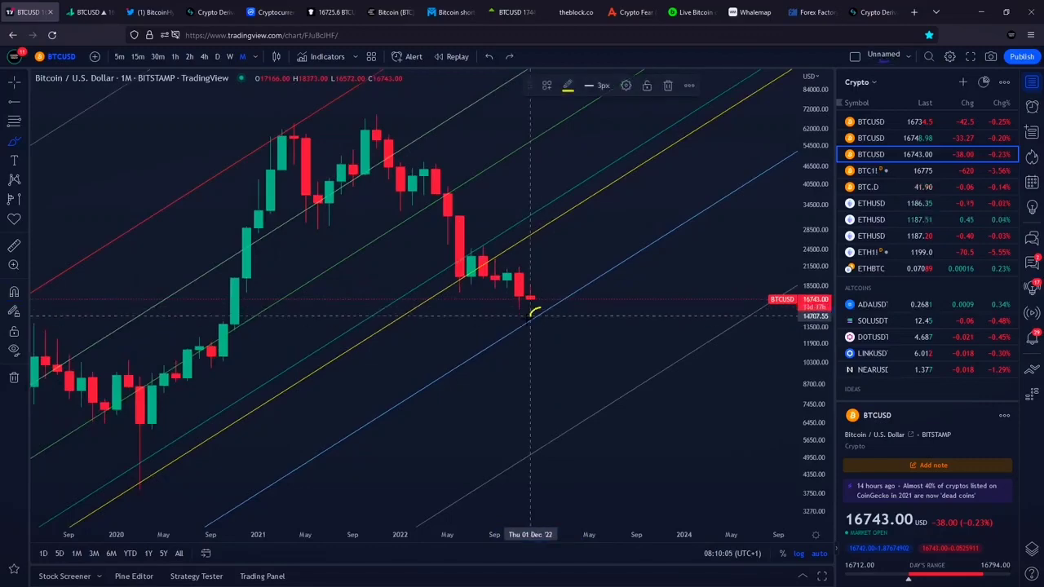
scroll(530, 308, "down", 5)
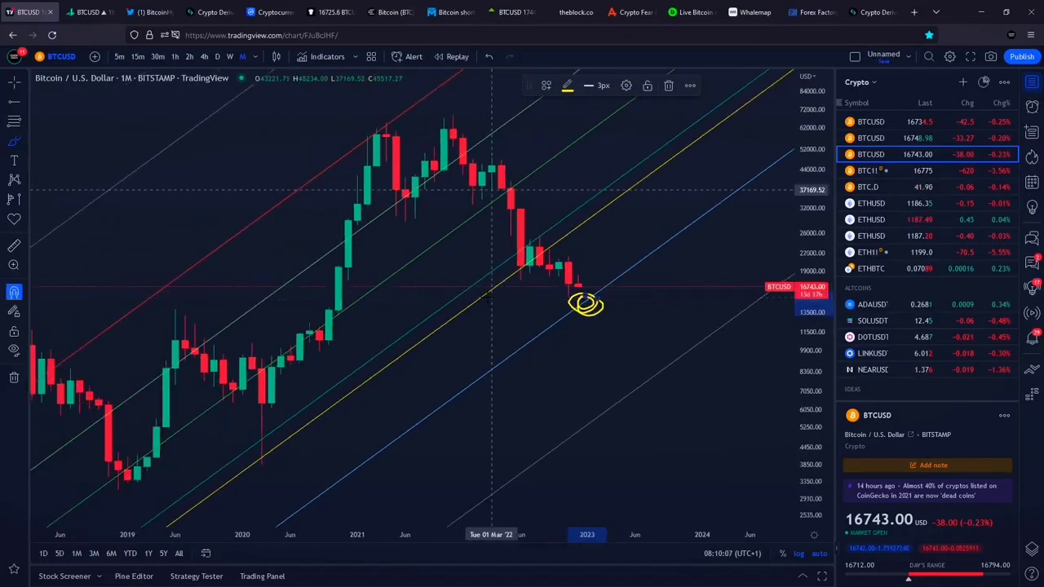
key("ctrl+z")
Hide the Channels group, show the Fib Channel LOG drawing in the object tree, and bring back the watchlist
left_click(1032, 548)
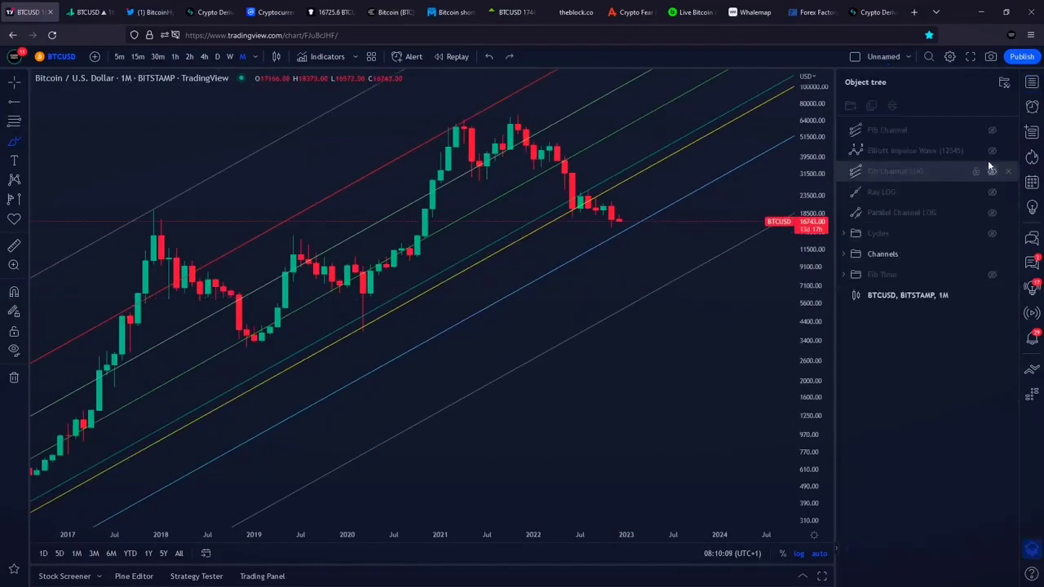
left_click(993, 254)
left_click(993, 171)
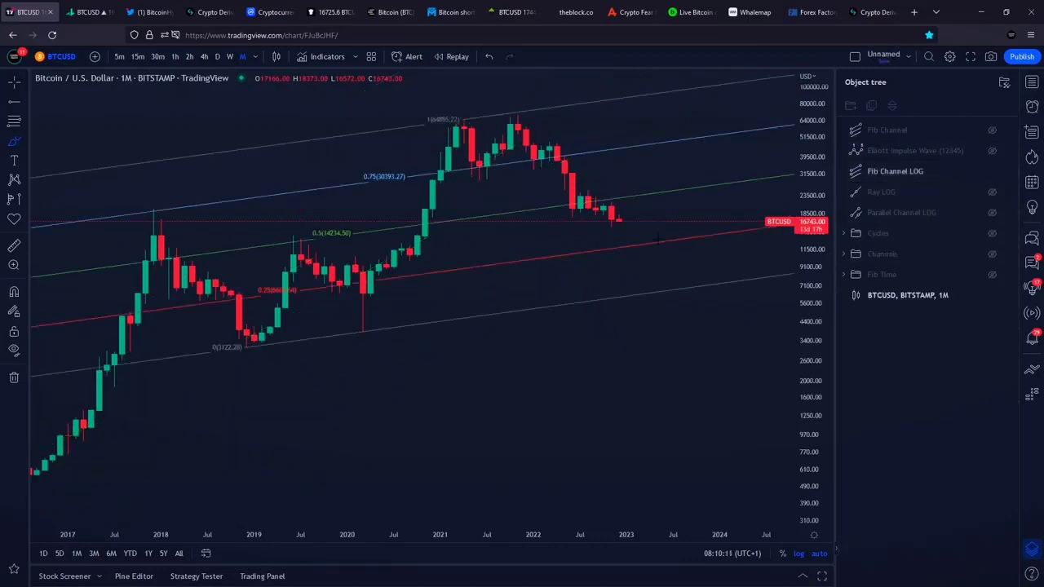
scroll(743, 158, "down", 2)
left_click(1032, 83)
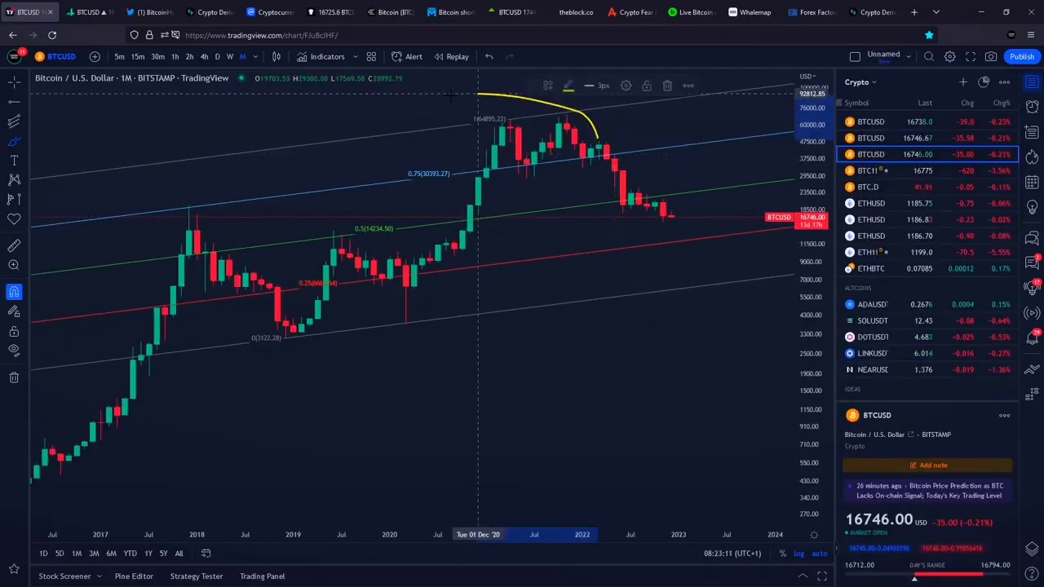
Circle the 2019 to 2023 price action inside the logarithmic Fibonacci channel with the brush, and undo the circles
mouse_move(478, 93)
left_mouse_down()
mouse_move(328, 292)
mouse_move(669, 277)
mouse_move(511, 87)
left_mouse_up()
left_click_drag(351, 312, 655, 147)
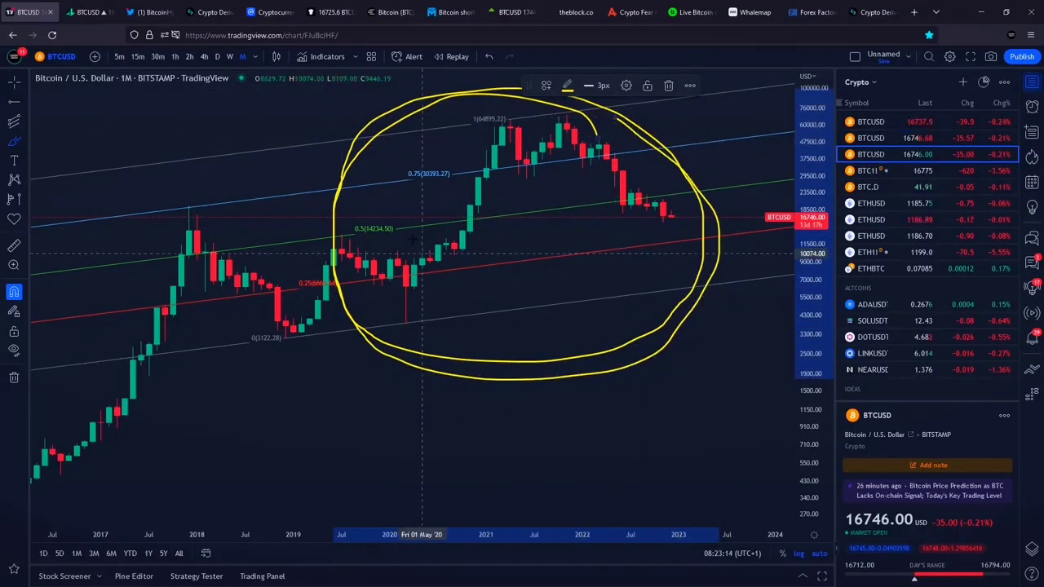
scroll(413, 240, "up", 3)
key("ctrl+z")
key("ctrl+z")
Circle the 0.75 level label and the 2021 to early-2022 candles along that line, and undo the strokes
mouse_move(331, 202)
left_mouse_down()
mouse_move(311, 235)
mouse_move(336, 203)
mouse_move(323, 255)
mouse_move(331, 259)
mouse_move(506, 214)
mouse_move(489, 161)
mouse_move(412, 233)
mouse_move(609, 181)
left_mouse_up()
scroll(317, 280, "down", 3)
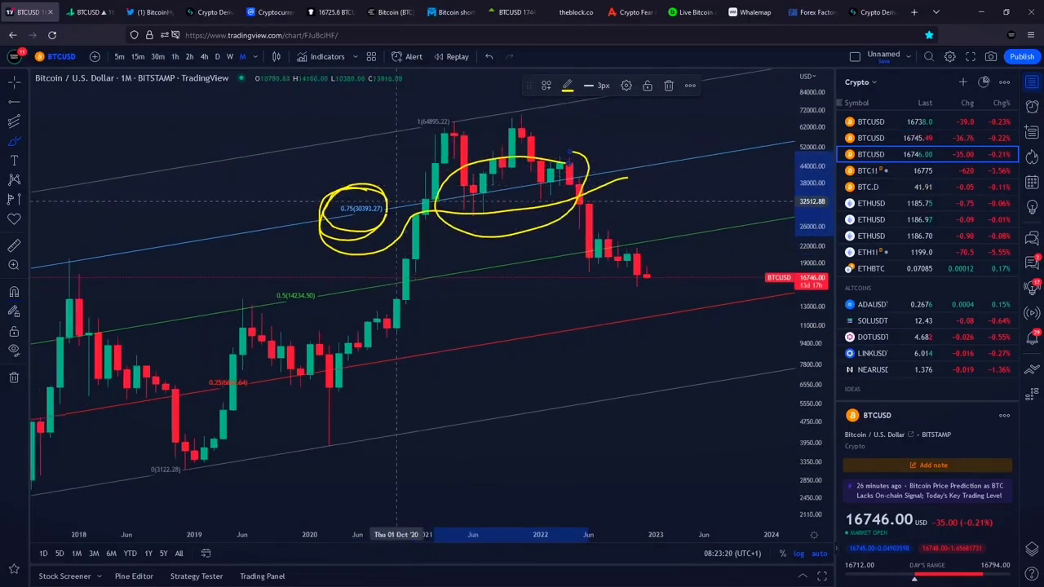
key("ctrl+z")
key("ctrl+z")
Circle the 0.5 level label, trace along to the mid-2022 candles and circle them, and undo the strokes
mouse_move(292, 278)
left_mouse_down()
mouse_move(272, 327)
mouse_move(627, 265)
mouse_move(589, 204)
left_mouse_up()
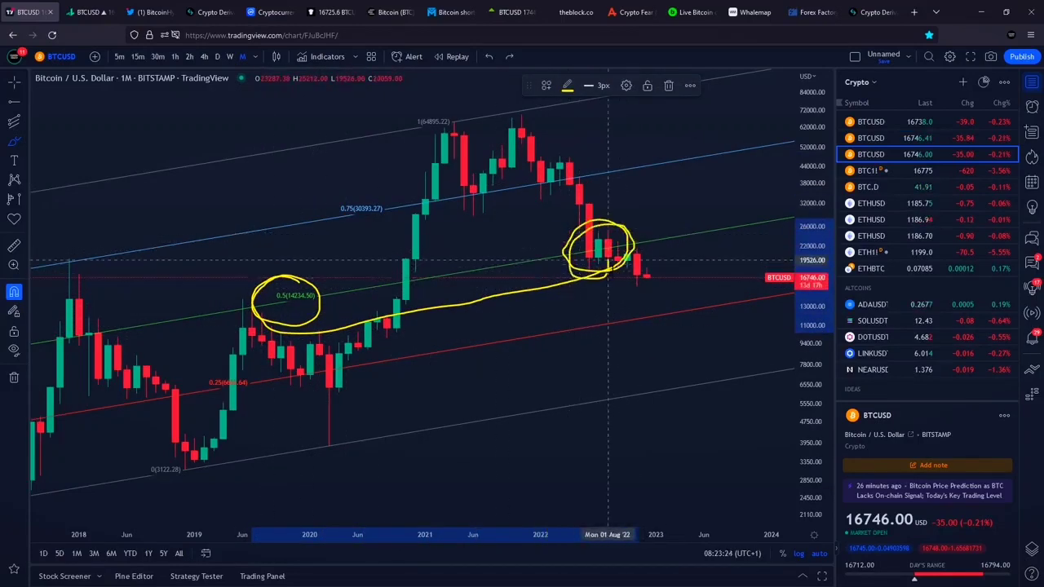
scroll(551, 230, "down", 2)
key("ctrl+z")
key("ctrl+z")
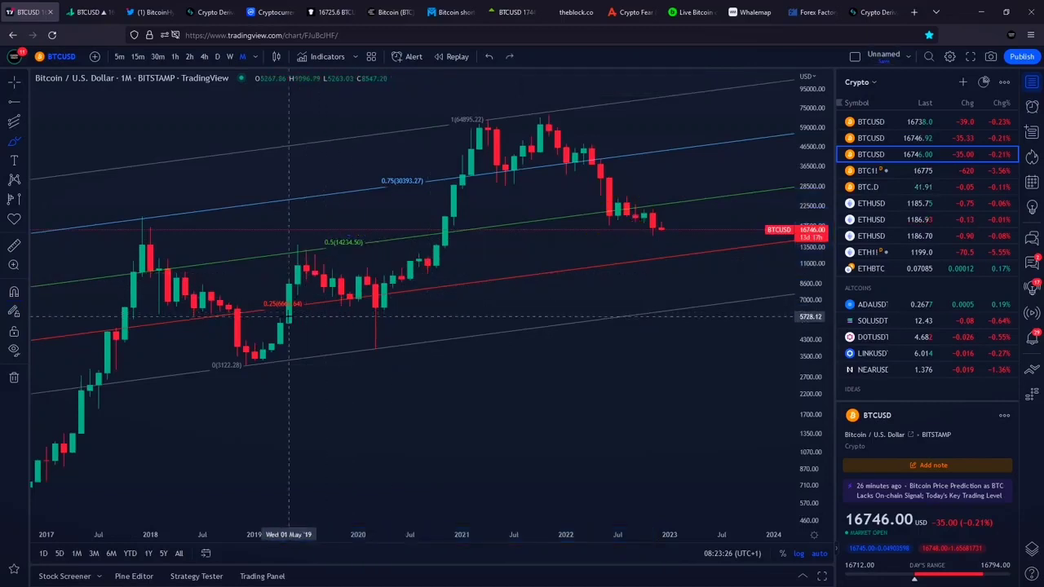
Circle the 0.25 level label, trace along to that line's area below the latest candles, circle it, and remove the strokes
mouse_move(292, 286)
left_mouse_down()
mouse_move(252, 294)
mouse_move(307, 312)
mouse_move(484, 301)
mouse_move(687, 270)
mouse_move(661, 232)
left_mouse_up()
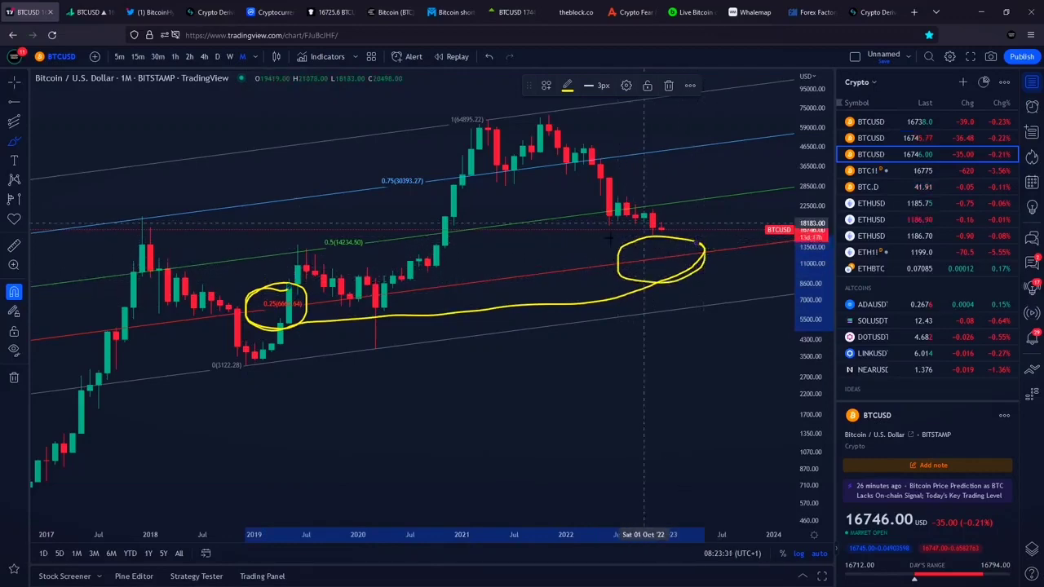
scroll(495, 250, "down", 2)
scroll(495, 251, "down", 2)
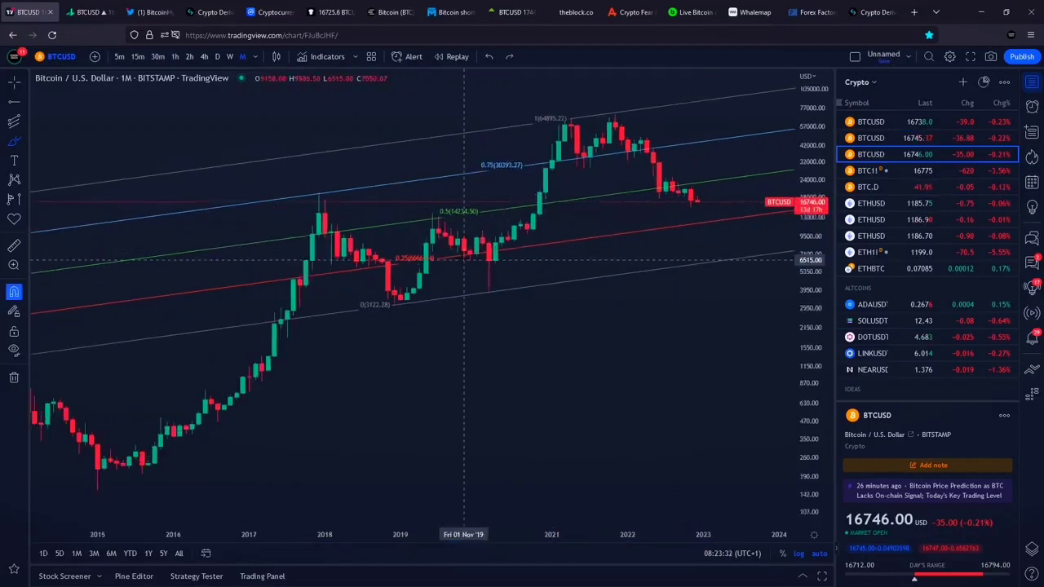
Circle the 0.25 level label and the early-2019 candles beside it with the brush, and delete the circle
scroll(432, 253, "up", 1)
scroll(417, 250, "up", 2)
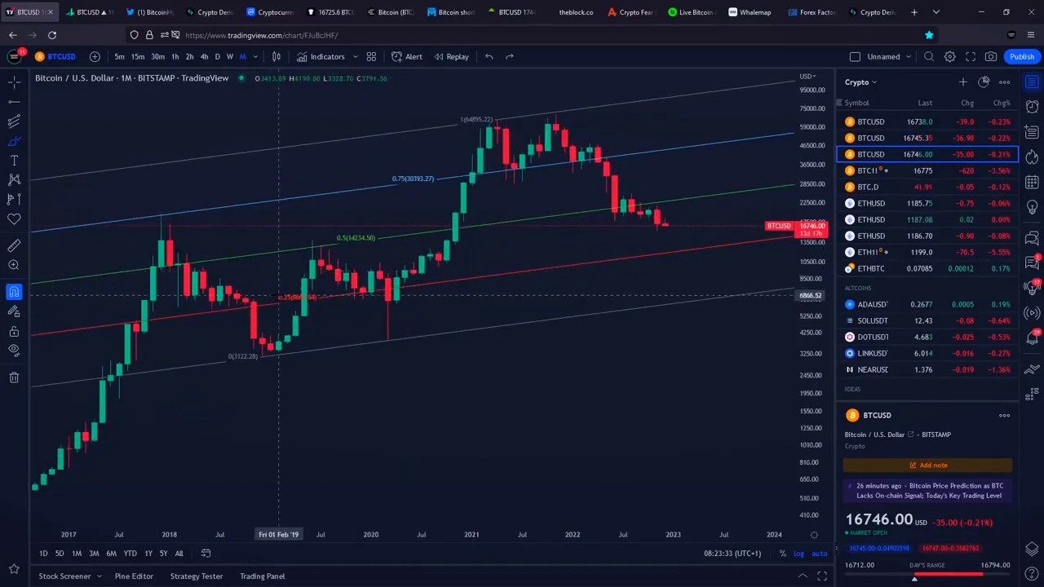
mouse_move(308, 276)
left_mouse_down()
mouse_move(262, 290)
mouse_move(322, 320)
left_mouse_up()
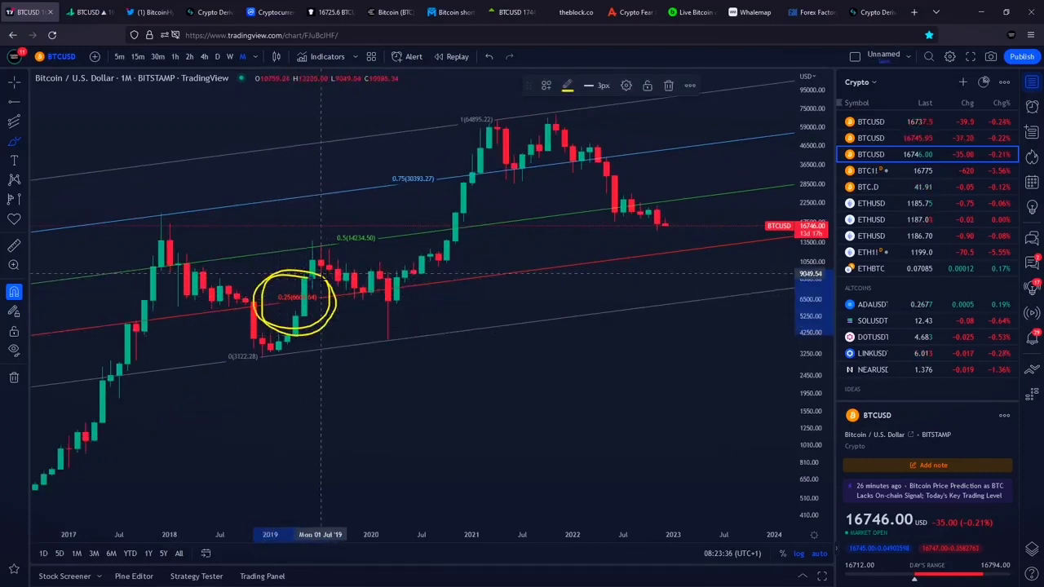
scroll(321, 275, "down", 1)
key("Delete")
Trace the price path from 2018 to 2020, circle the March 2020 low, and continue up to the two 2021 peaks
mouse_move(272, 271)
left_mouse_down()
mouse_move(301, 316)
mouse_move(440, 245)
mouse_move(422, 322)
left_mouse_up()
mouse_move(499, 256)
left_mouse_down()
mouse_move(516, 173)
mouse_move(555, 124)
mouse_move(581, 143)
mouse_move(580, 177)
left_mouse_up()
scroll(560, 199, "down", 1)
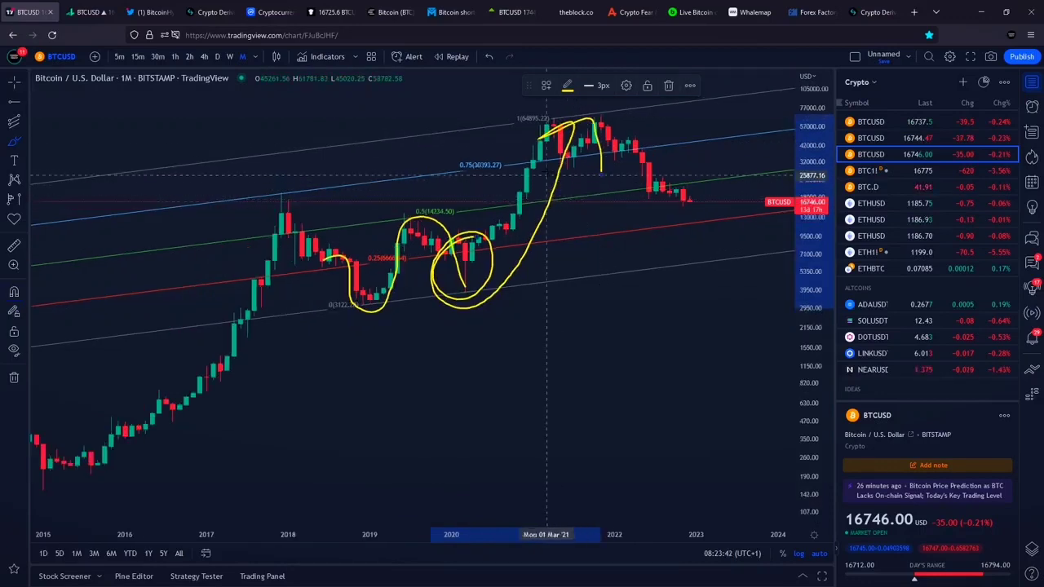
Undo the price-path strokes, circle the April 2021 peak at the level 1 line, and remove the circle
key("ctrl+z")
key("ctrl+z")
mouse_move(569, 114)
left_mouse_down()
mouse_move(519, 116)
mouse_move(567, 106)
left_mouse_up()
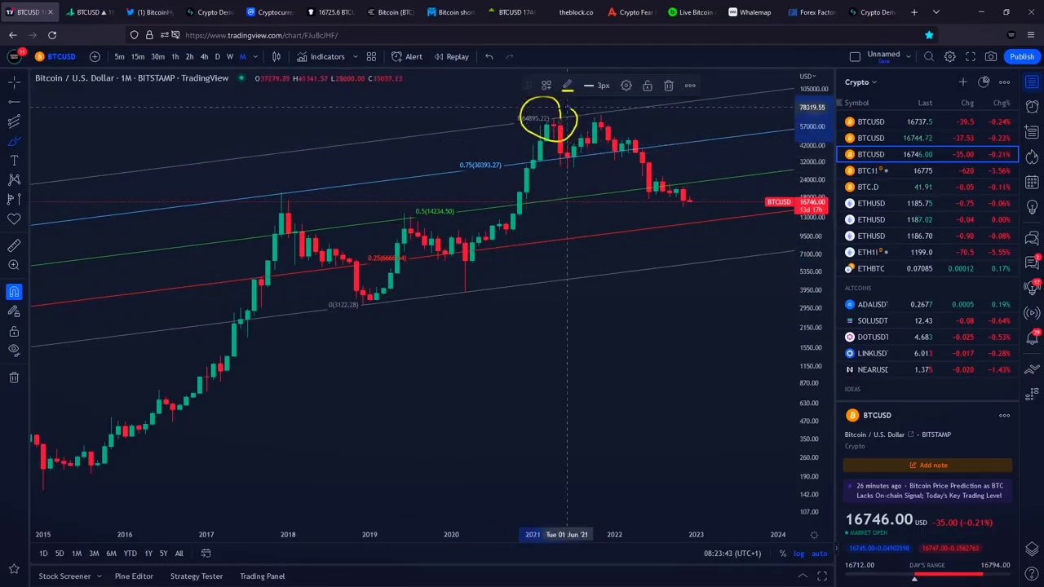
key("ctrl+z")
Hide the Fib Channel LOG drawing and draw a new Fib Channel from the December 2018 low through the March 2020 low to the April 2021 peak
left_click(1035, 550)
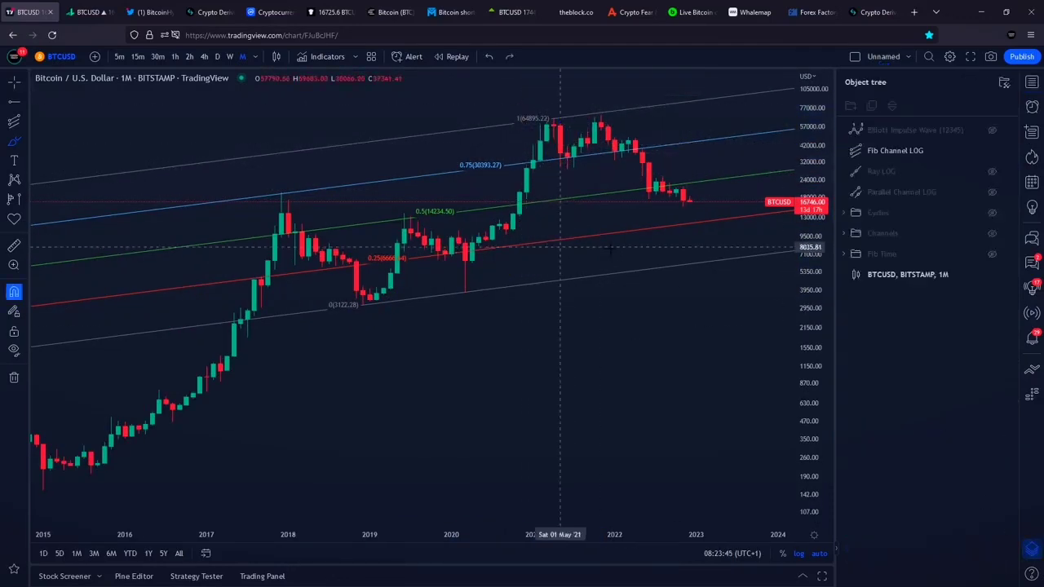
left_click(994, 151)
scroll(629, 185, "up", 1)
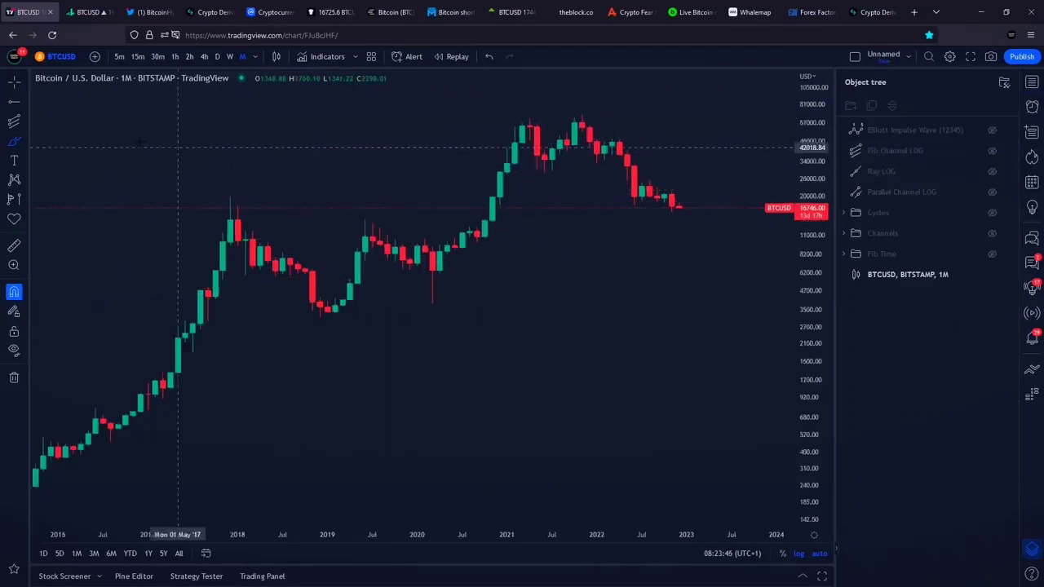
left_click(14, 124)
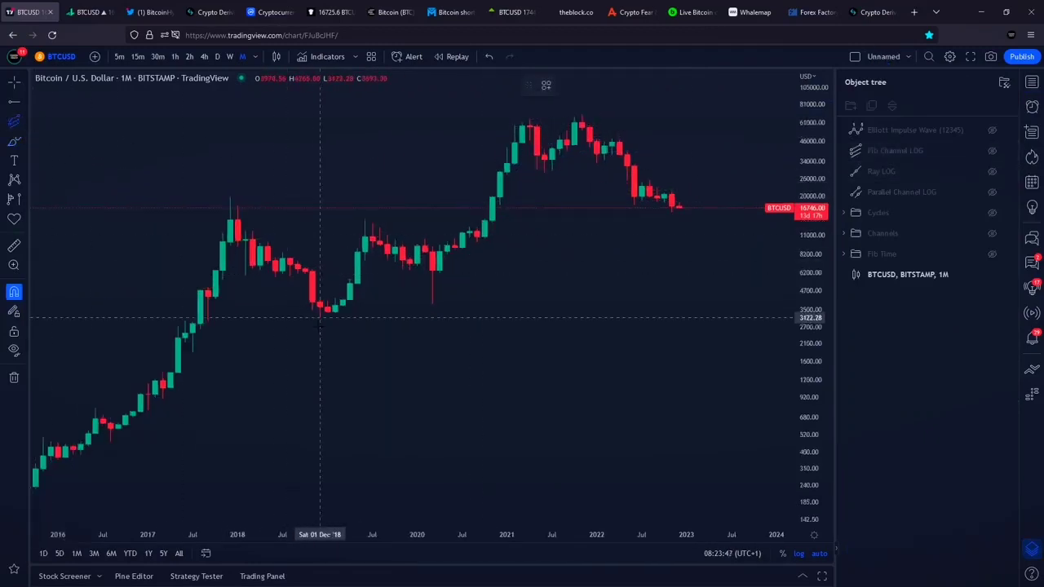
left_click(319, 318)
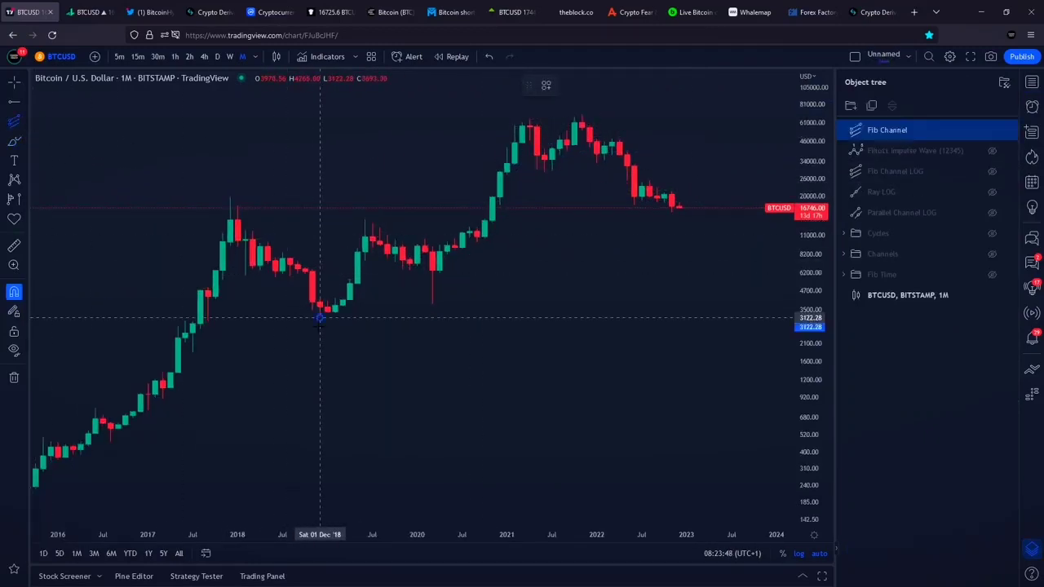
left_click(432, 304)
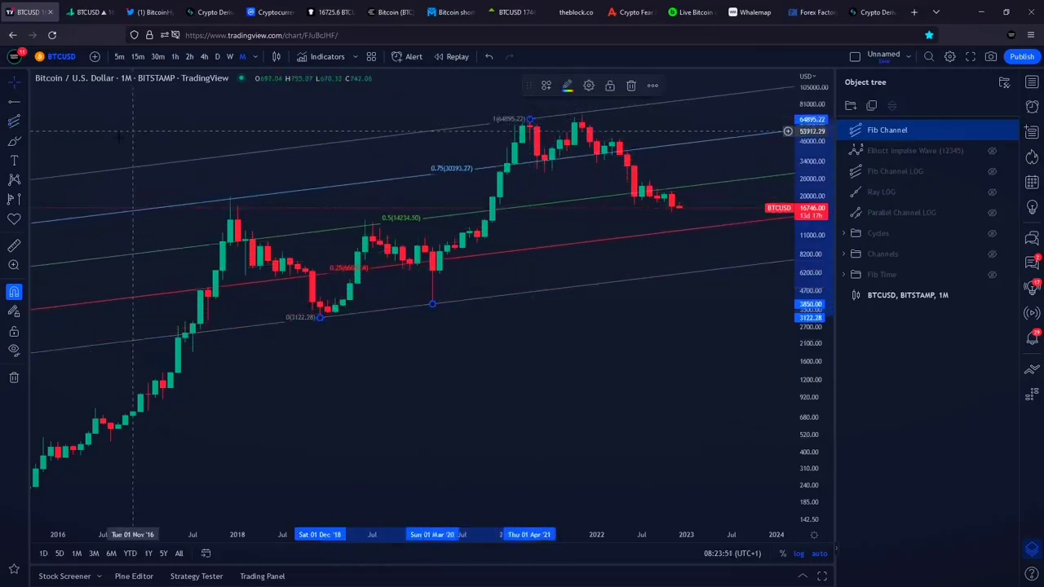
key("Escape")
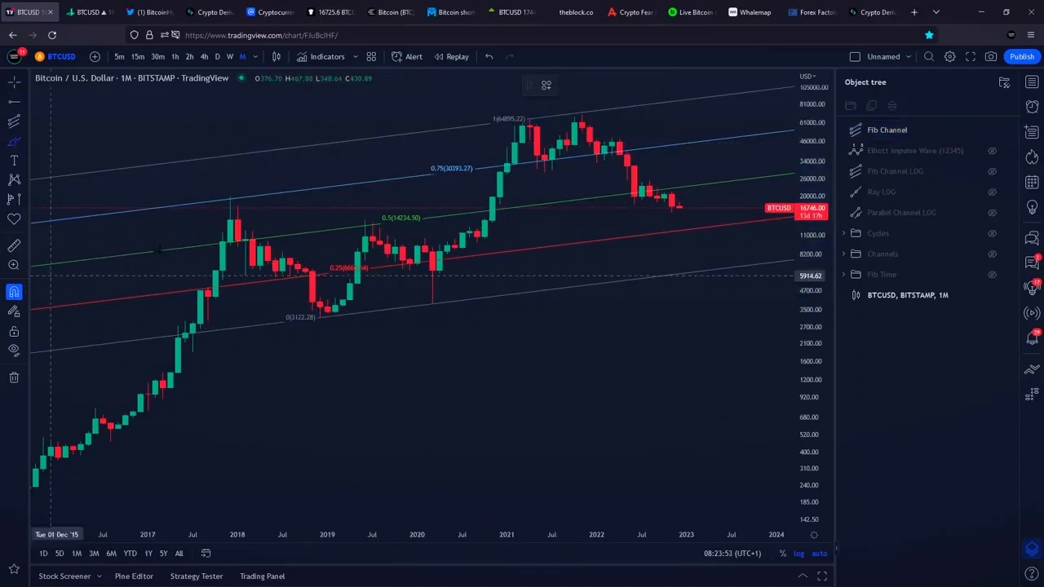
Circle the April 2021 peak, draw a vertical line down from it, circle the mid-2019 to 2020 candles, and undo these strokes
scroll(479, 152, "up", 2)
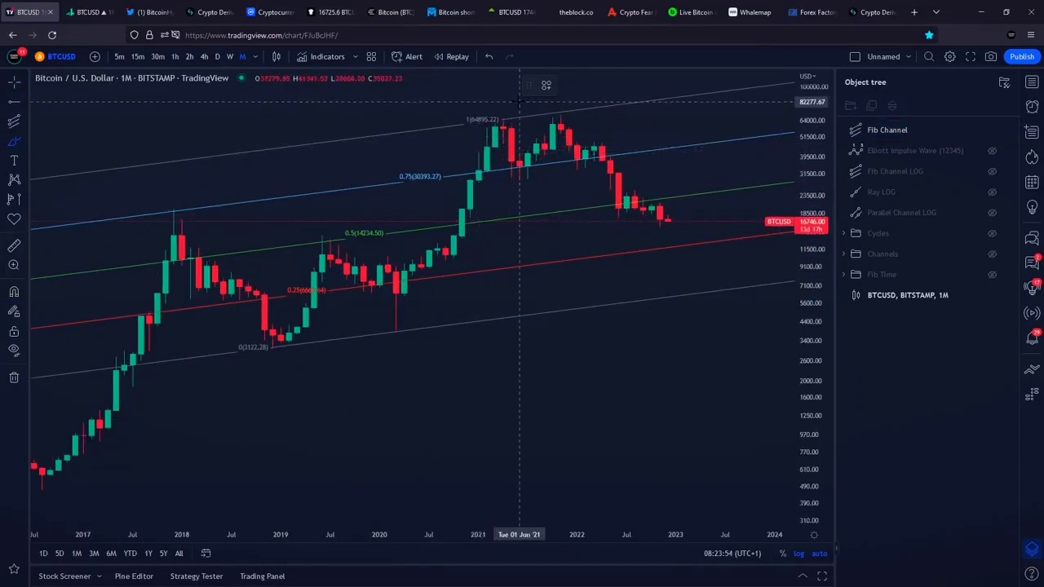
left_click_drag(519, 102, 487, 147)
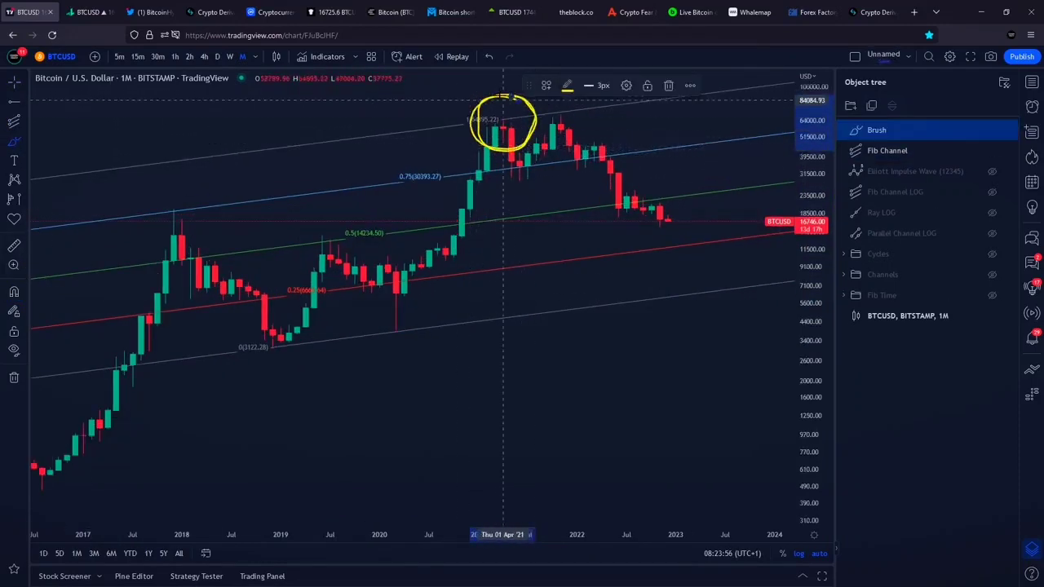
left_click_drag(503, 96, 495, 361)
mouse_move(383, 234)
left_mouse_down()
mouse_move(338, 227)
mouse_move(335, 351)
mouse_move(408, 227)
mouse_move(299, 277)
mouse_move(445, 298)
left_mouse_up()
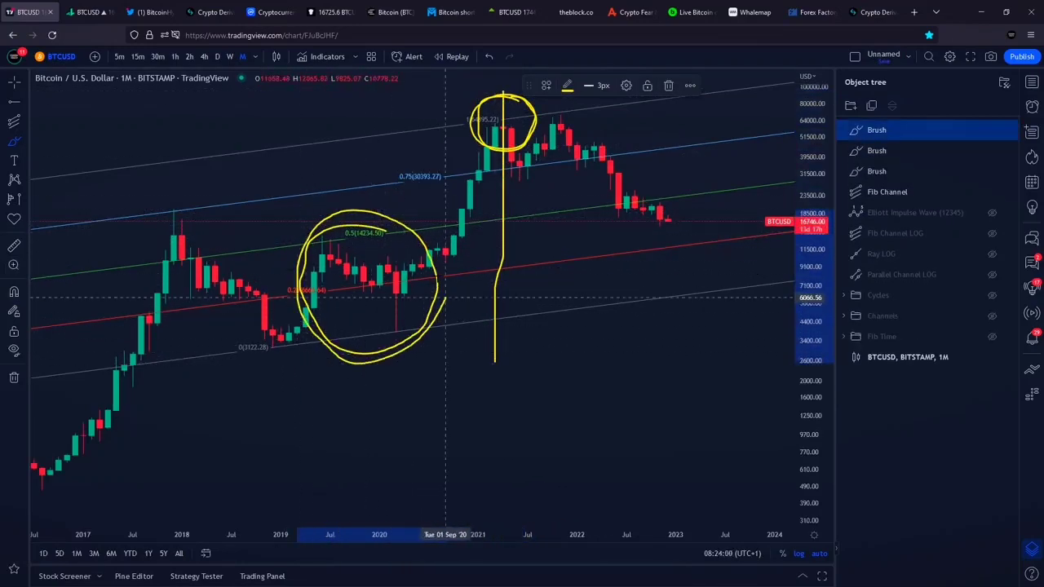
scroll(273, 224, "down", 1)
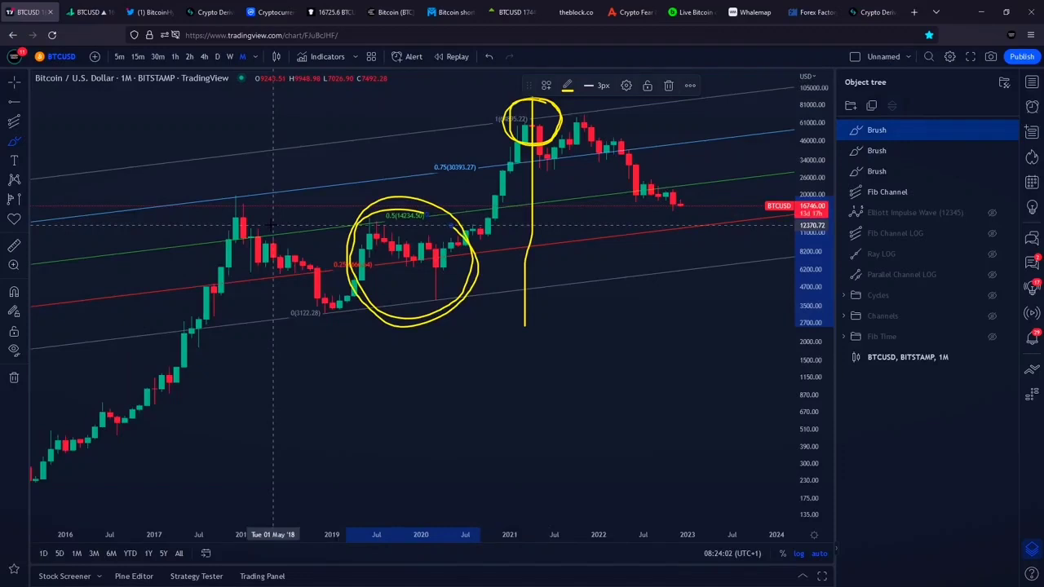
key("ctrl+z")
key("ctrl+z")
key("ctrl+z")
Mark the 0.25 level label, trace along its line to a circle below the latest candles, and remove each stroke
mouse_move(373, 239)
left_mouse_down()
mouse_move(349, 237)
mouse_move(384, 285)
left_mouse_up()
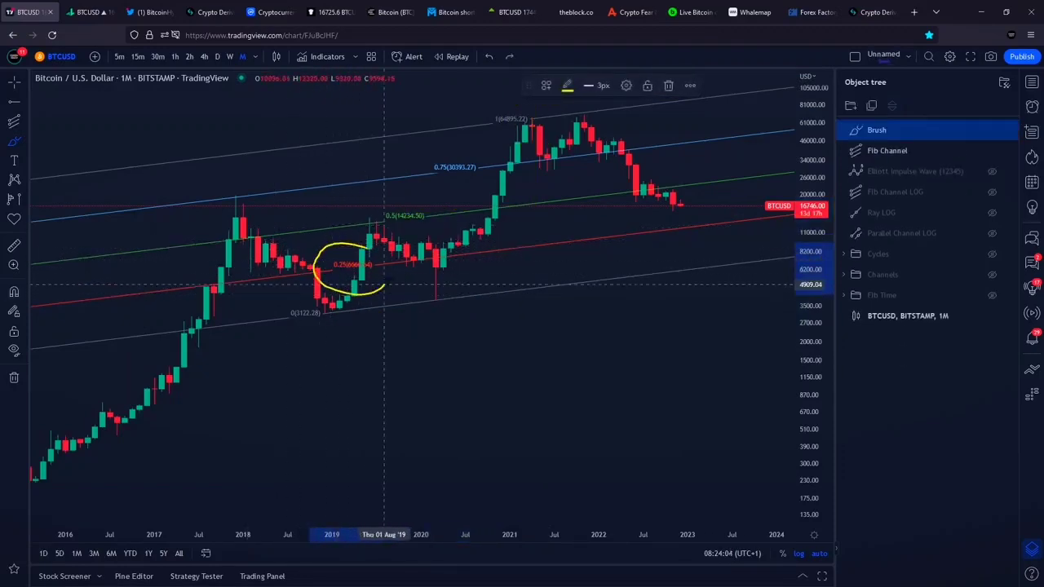
scroll(317, 247, "up", 1)
key("ctrl+z")
mouse_move(212, 319)
left_mouse_down()
mouse_move(408, 283)
mouse_move(587, 275)
mouse_move(699, 226)
mouse_move(676, 249)
left_mouse_up()
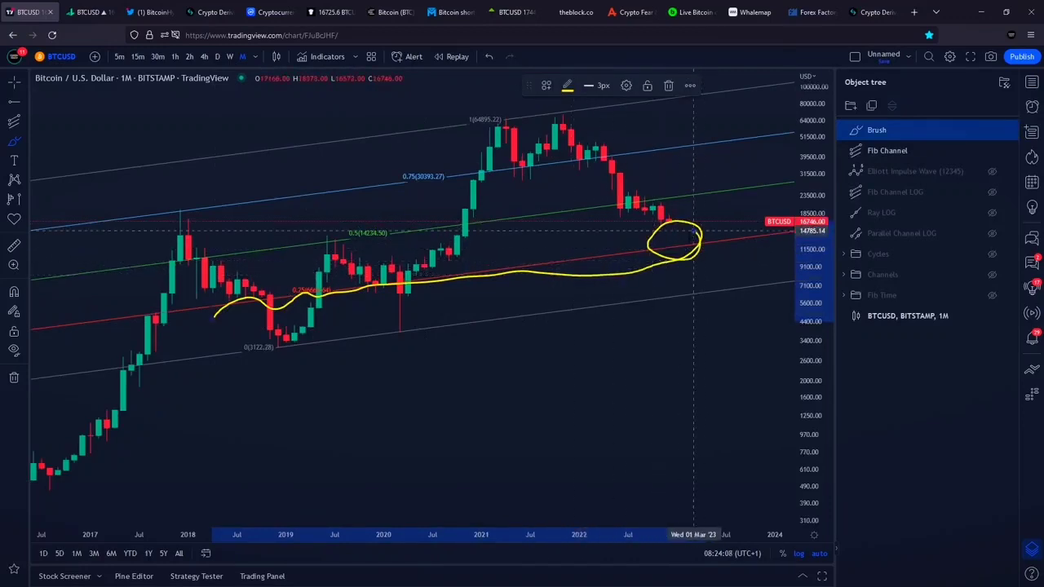
key("ctrl+z")
Circle the early-2023 stretch of the 0.25 line below the latest candles twice, removing each circle
scroll(678, 245, "up", 2)
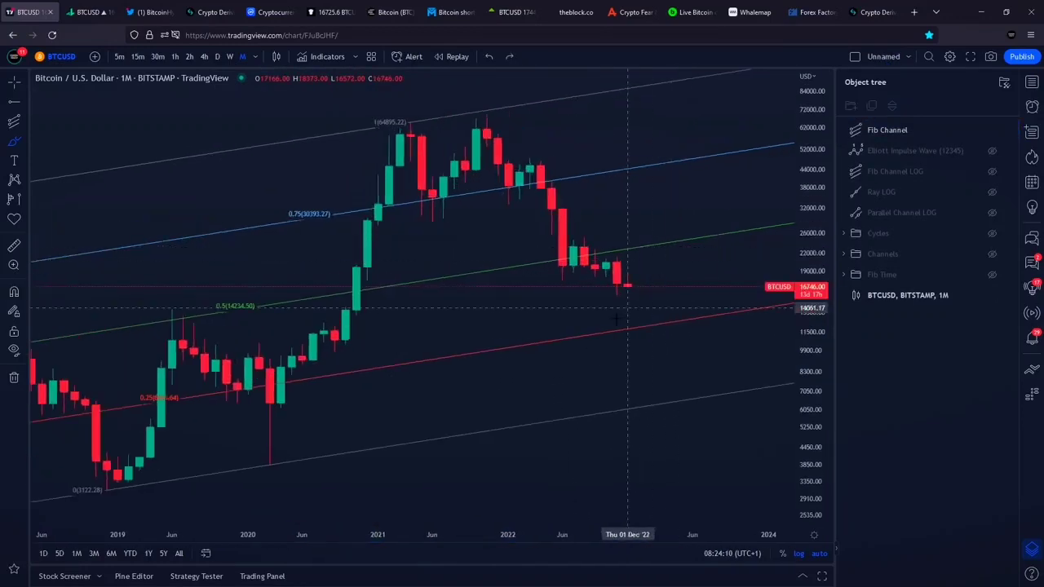
mouse_move(660, 319)
left_mouse_down()
mouse_move(615, 336)
mouse_move(657, 341)
mouse_move(650, 359)
left_mouse_up()
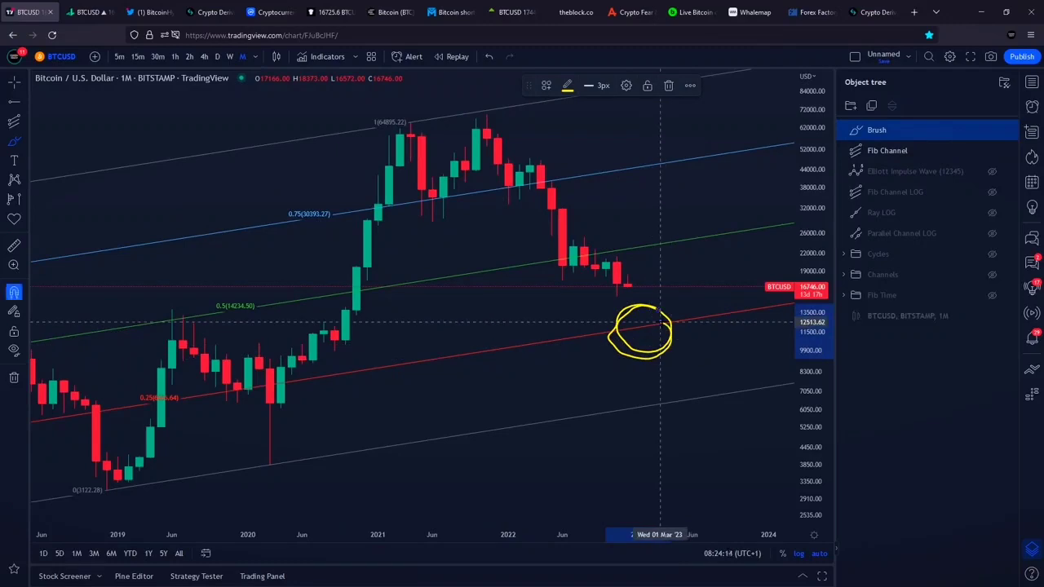
key("ctrl+z")
scroll(662, 322, "down", 1)
left_click_drag(674, 308, 634, 321)
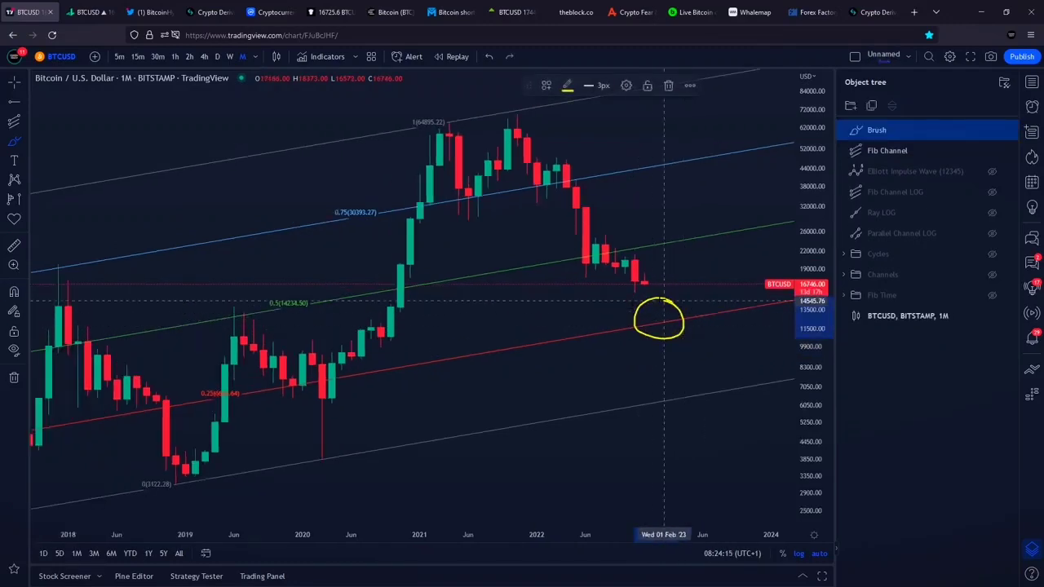
key("ctrl+z")
Trace the 2022 decline down toward the 0.25 line and mark the area just below the latest candles
left_click_drag(566, 212, 596, 291)
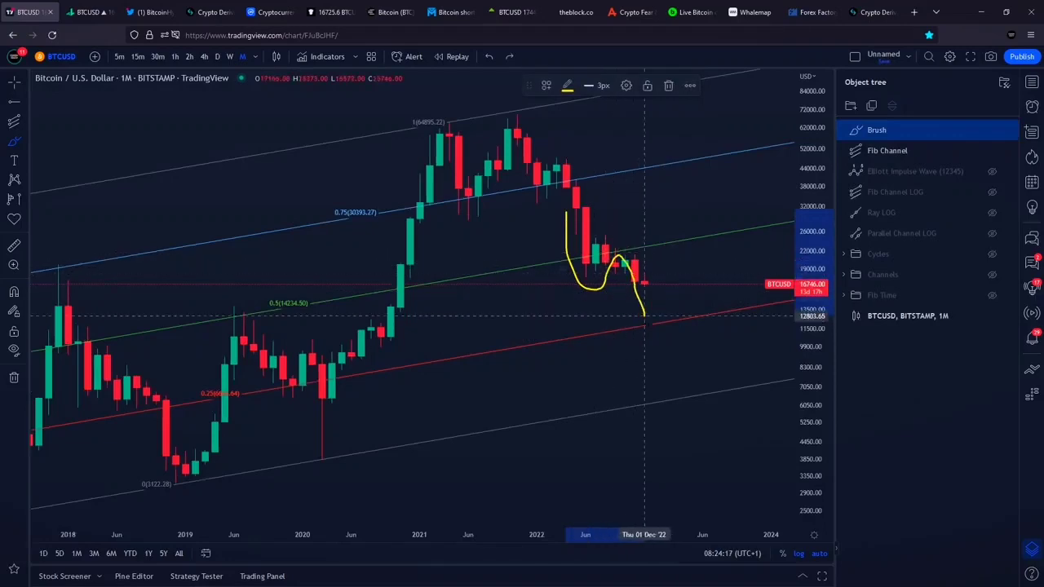
left_click_drag(676, 304, 674, 305)
scroll(522, 319, "down", 1)
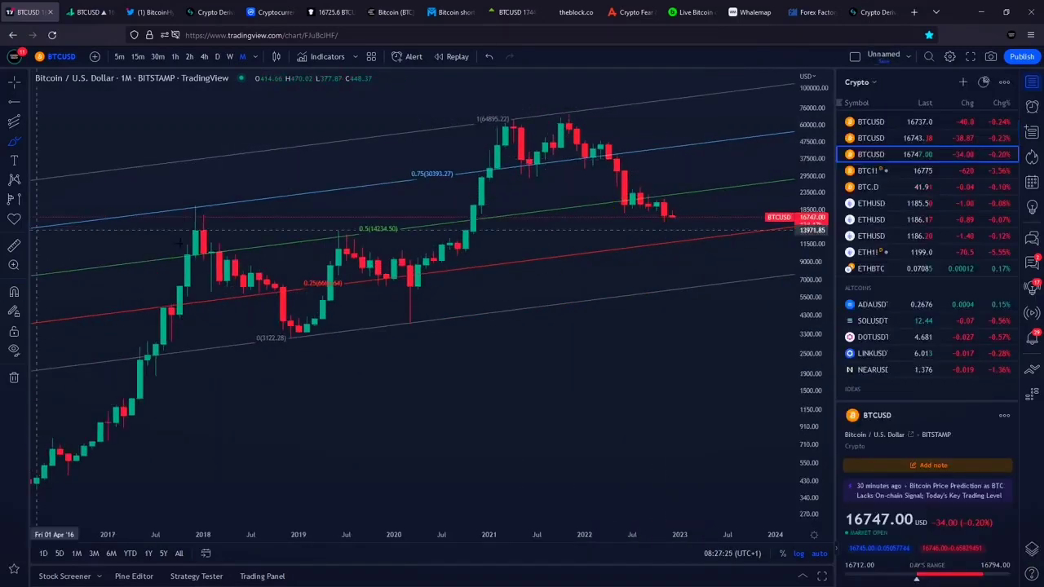
Switch the chart to the Bybit BTCUSD perpetual contract and bring the Main target box into closer view
mouse_move(678, 113)
left_mouse_down()
mouse_move(657, 111)
mouse_move(730, 245)
mouse_move(659, 135)
left_mouse_up()
left_click(871, 122)
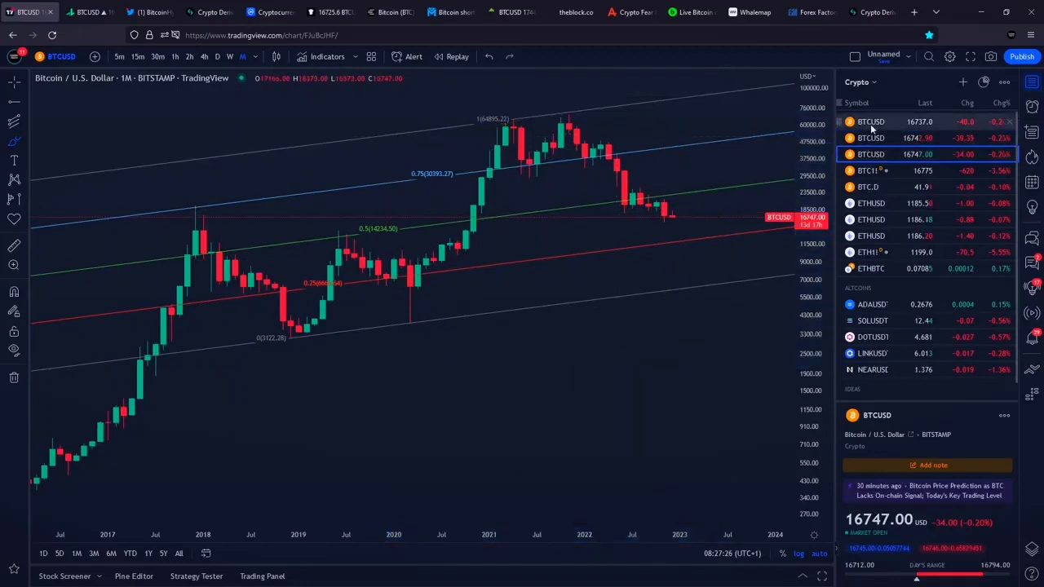
scroll(593, 194, "up", 1)
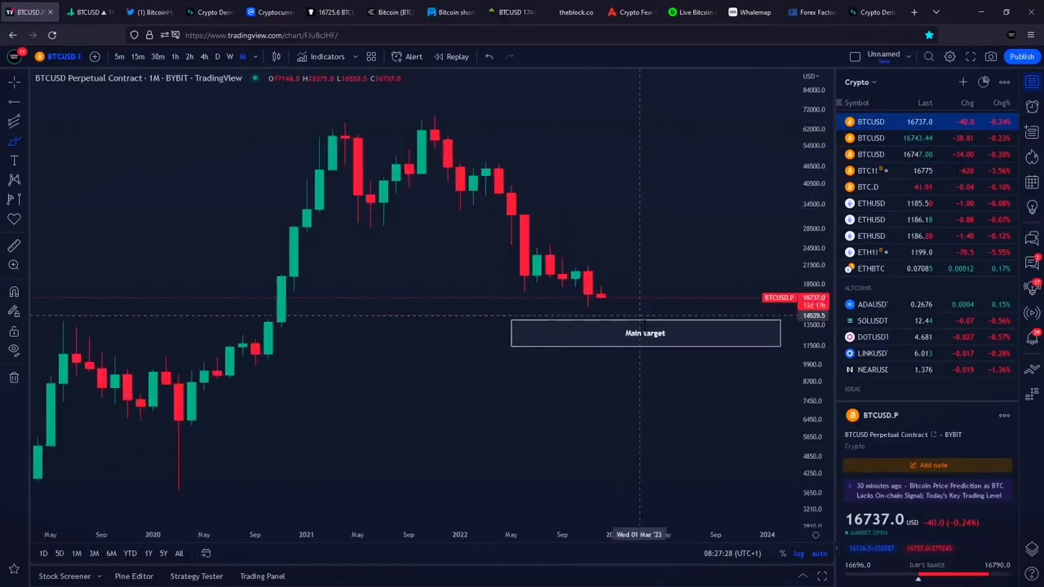
Circle the Main target box, trace along its upper edge, and remove each stroke
mouse_move(681, 319)
left_mouse_down()
mouse_move(532, 341)
mouse_move(703, 328)
left_mouse_up()
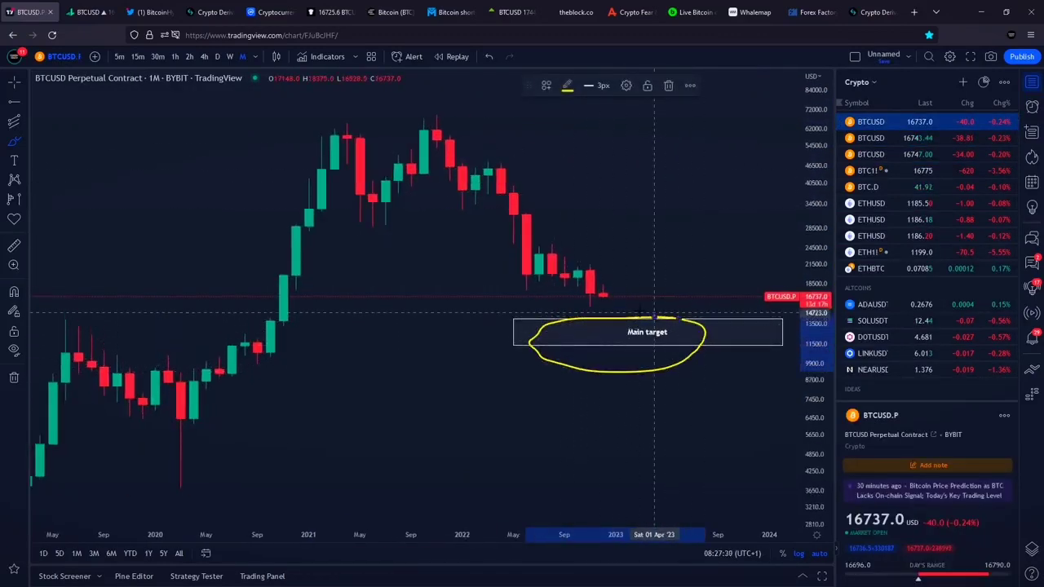
key("ctrl+z")
scroll(475, 330, "up", 2)
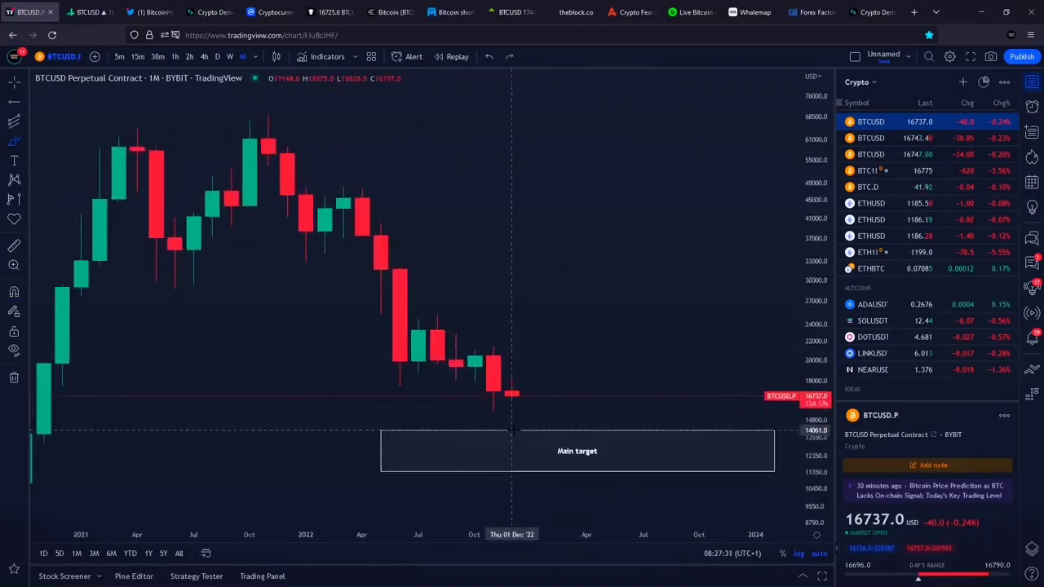
scroll(512, 427, "down", 1)
mouse_move(392, 424)
left_mouse_down()
mouse_move(433, 410)
mouse_move(605, 401)
left_mouse_up()
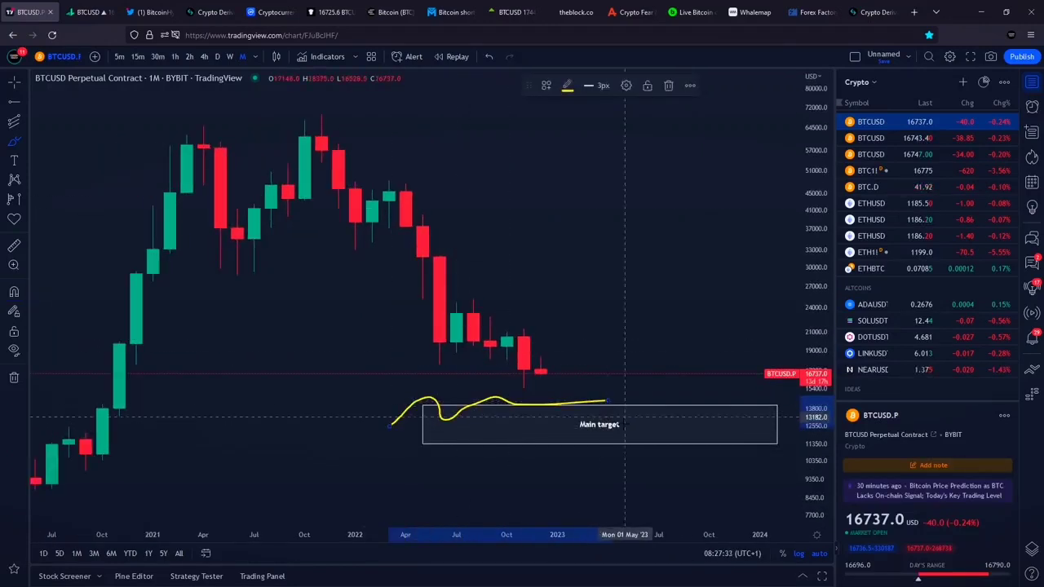
key("ctrl+z")
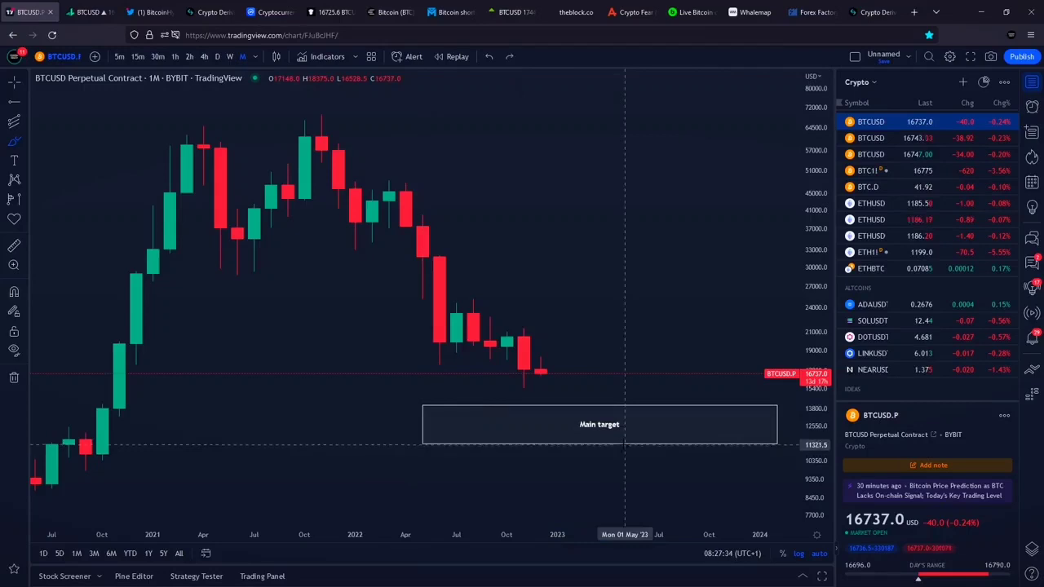
Circle the lower edge of the Main target box with the brush and undo the stroke
mouse_move(592, 435)
left_mouse_down()
mouse_move(392, 442)
mouse_move(652, 462)
mouse_move(659, 436)
left_mouse_up()
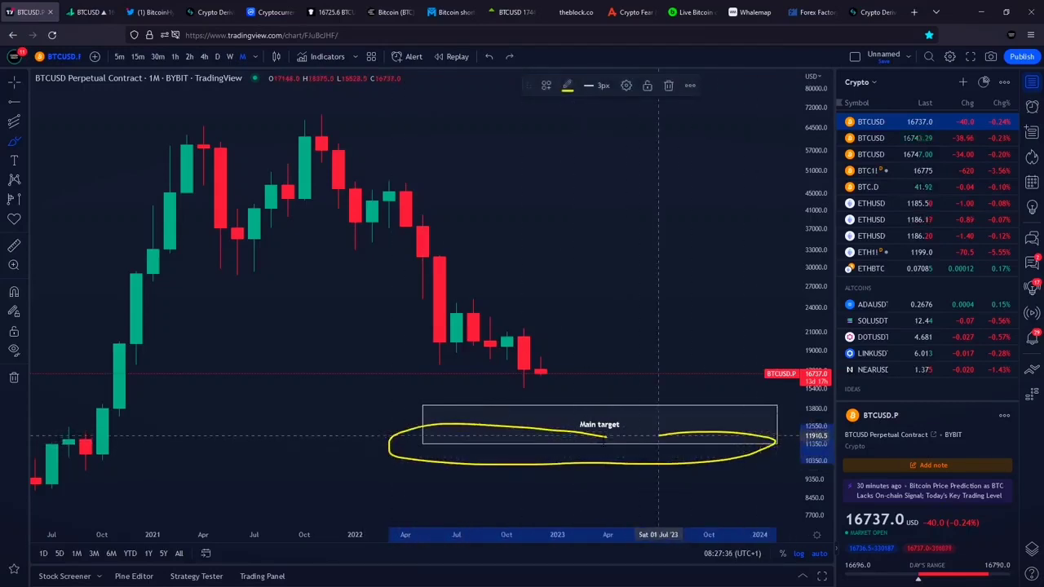
scroll(523, 433, "down", 1)
key("ctrl+z")
Circle the Main target label, draw an arrow down to it, trace across the box area, and undo all strokes
mouse_move(658, 320)
left_mouse_down()
mouse_move(628, 311)
mouse_move(597, 357)
left_mouse_up()
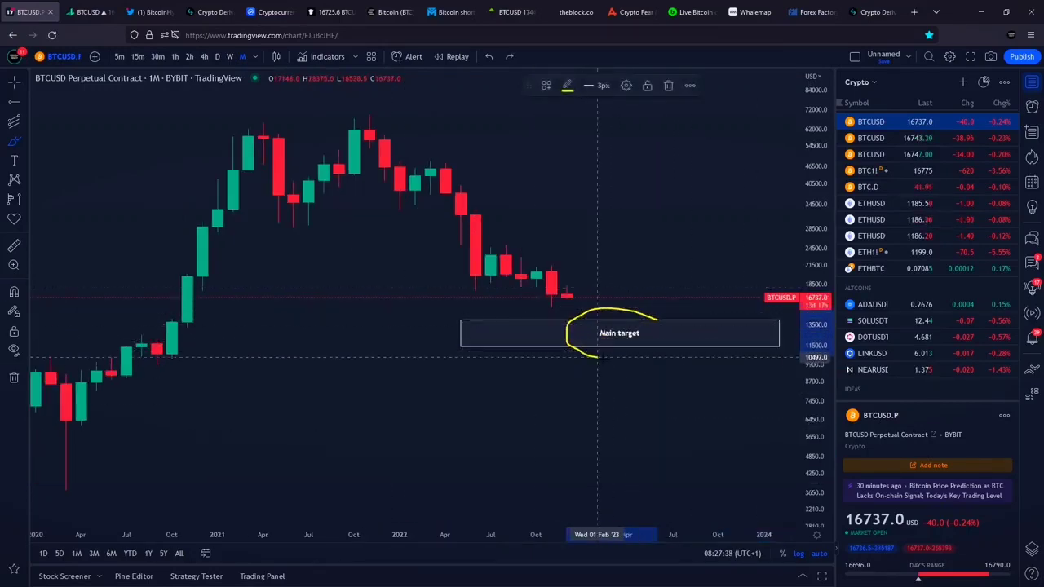
mouse_move(673, 234)
left_mouse_down()
mouse_move(629, 309)
mouse_move(657, 305)
left_mouse_up()
scroll(650, 304, "down", 1)
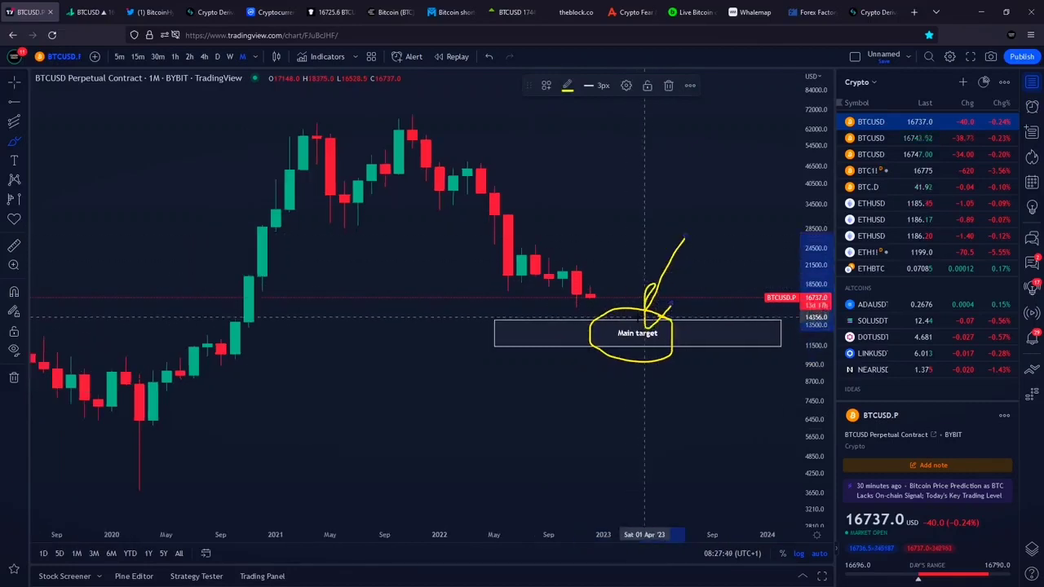
key("ctrl+z")
key("ctrl+z")
mouse_move(412, 377)
left_mouse_down()
mouse_move(457, 327)
mouse_move(686, 334)
left_mouse_up()
key("ctrl+z")
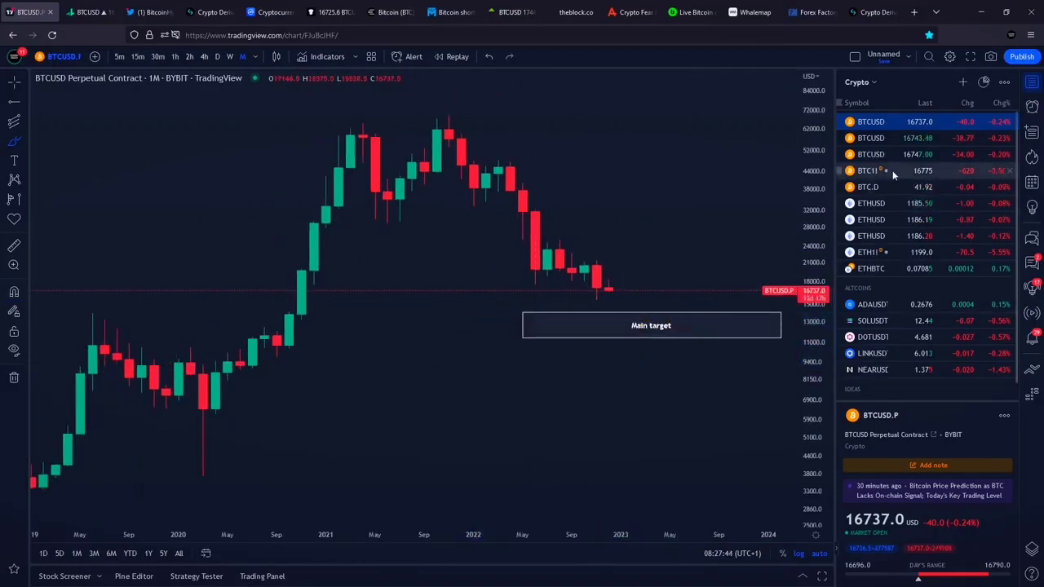
Return to the Bitstamp BTCUSD chart, circle the 0.25 label and the line's early-2023 area, and remove each circle
left_click(878, 155)
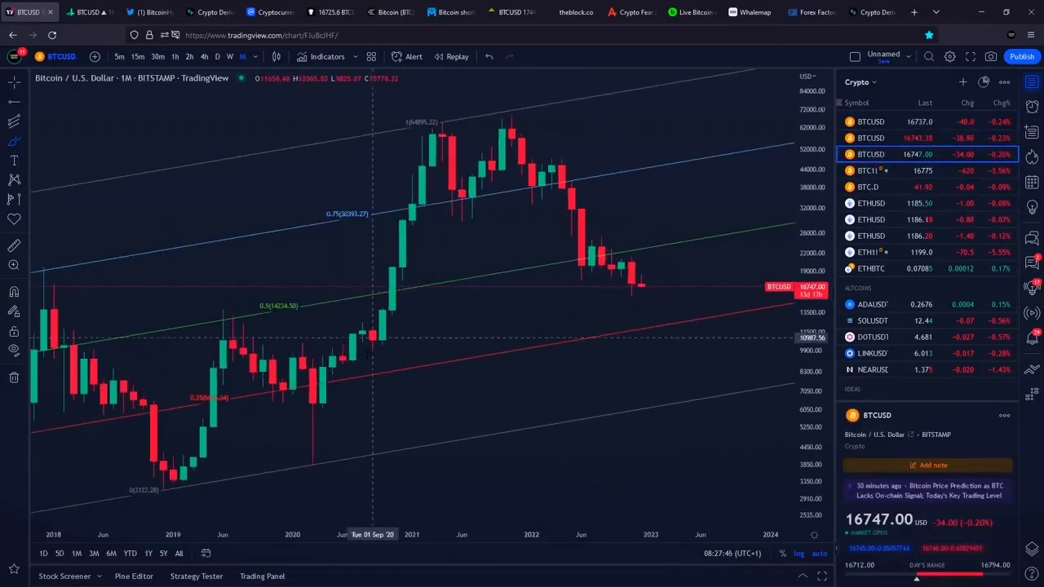
left_click_drag(184, 415, 223, 378)
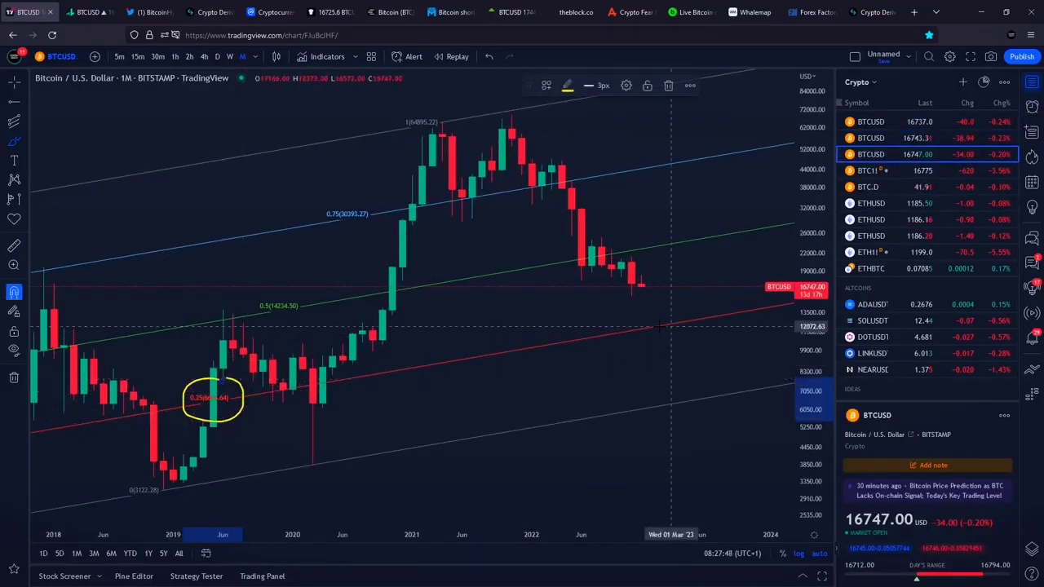
key("ctrl+z")
mouse_move(673, 310)
left_mouse_down()
mouse_move(642, 317)
mouse_move(674, 313)
mouse_move(641, 337)
mouse_move(657, 297)
left_mouse_up()
key("ctrl+z")
Show the Bybit BTCUSD perpetual contract chart again
key("Up")
key("Up")
key("ctrl+z")
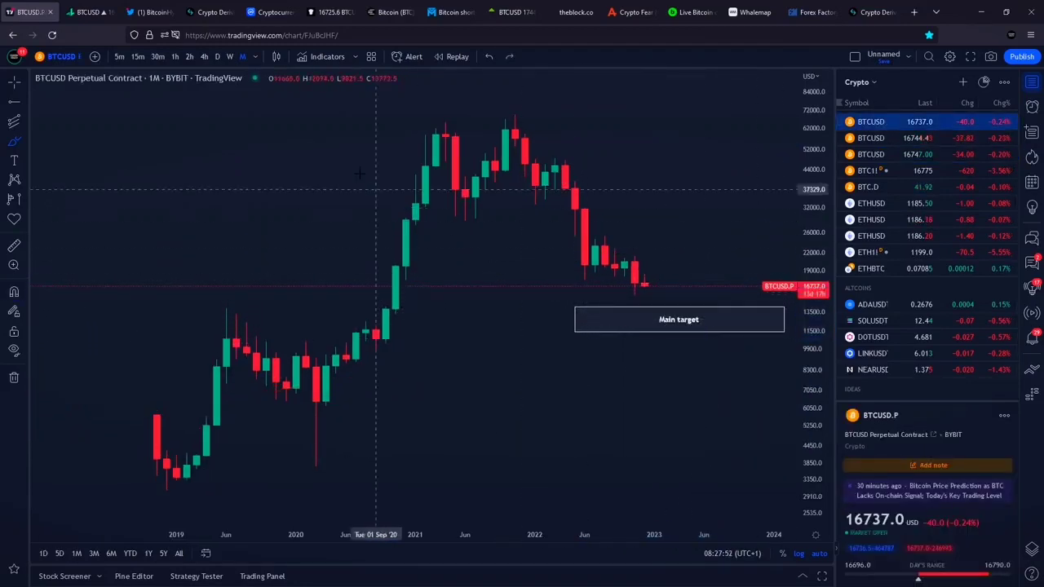
Set the chart to the 4-hour timeframe, mark the area around the December lows with the brush, and undo the stroke
left_click(205, 57)
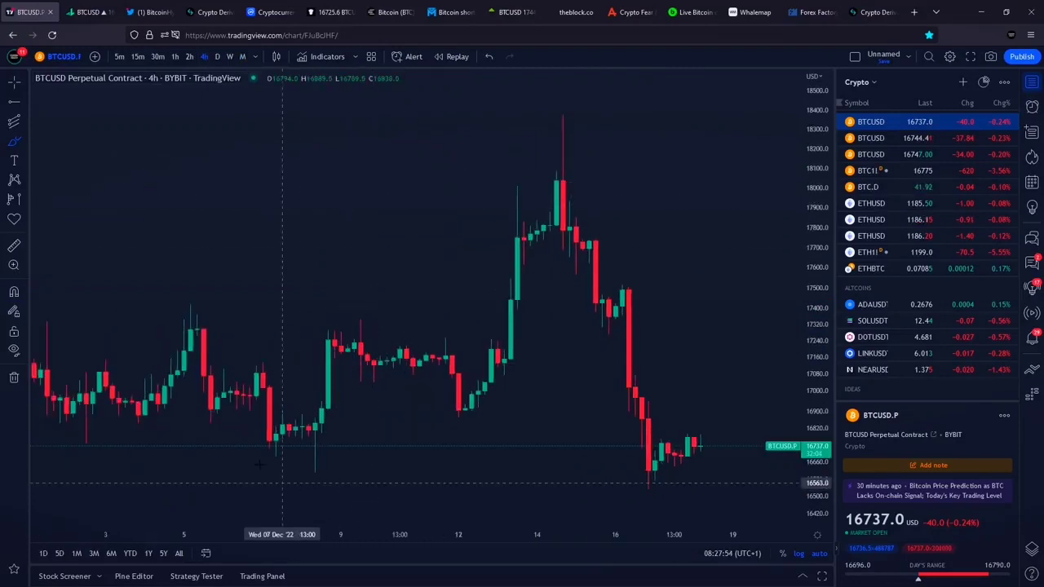
mouse_move(243, 409)
left_mouse_down()
mouse_move(393, 440)
mouse_move(588, 372)
mouse_move(588, 522)
left_mouse_up()
key("ctrl+z")
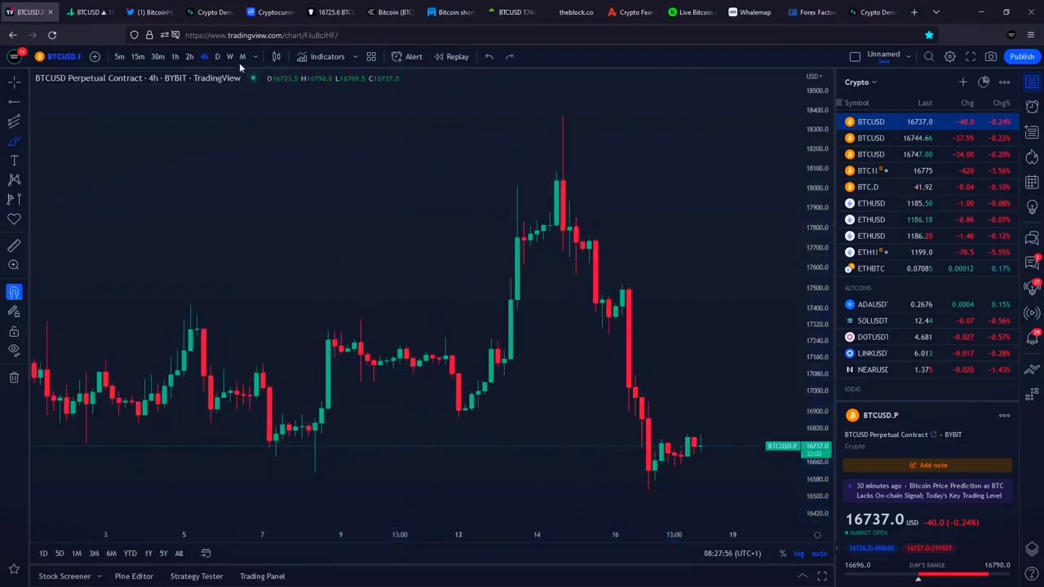
Set the chart to the daily timeframe and circle the November 2022 lows with the brush
left_click(217, 57)
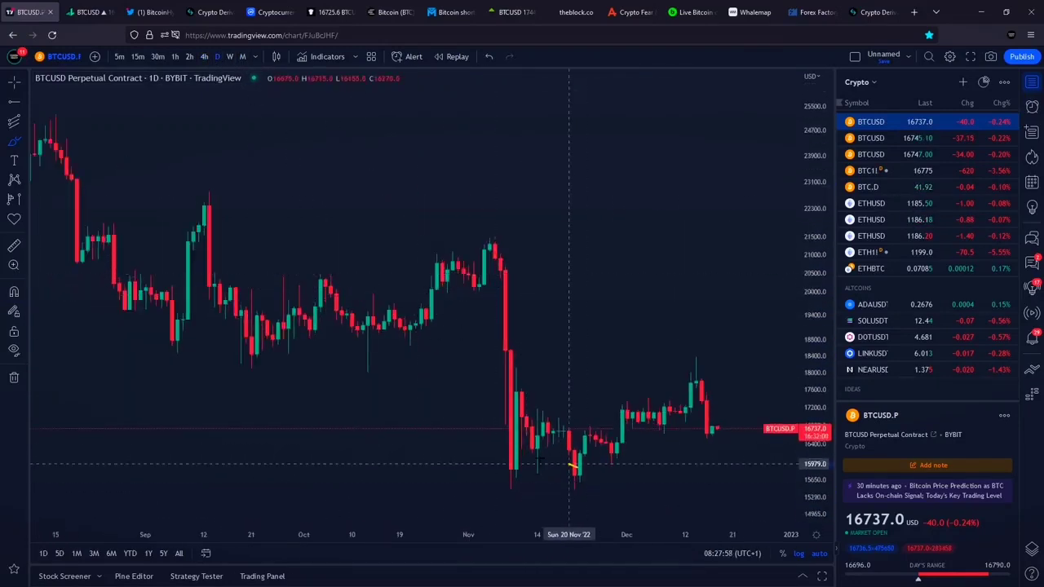
left_click_drag(576, 471, 516, 518)
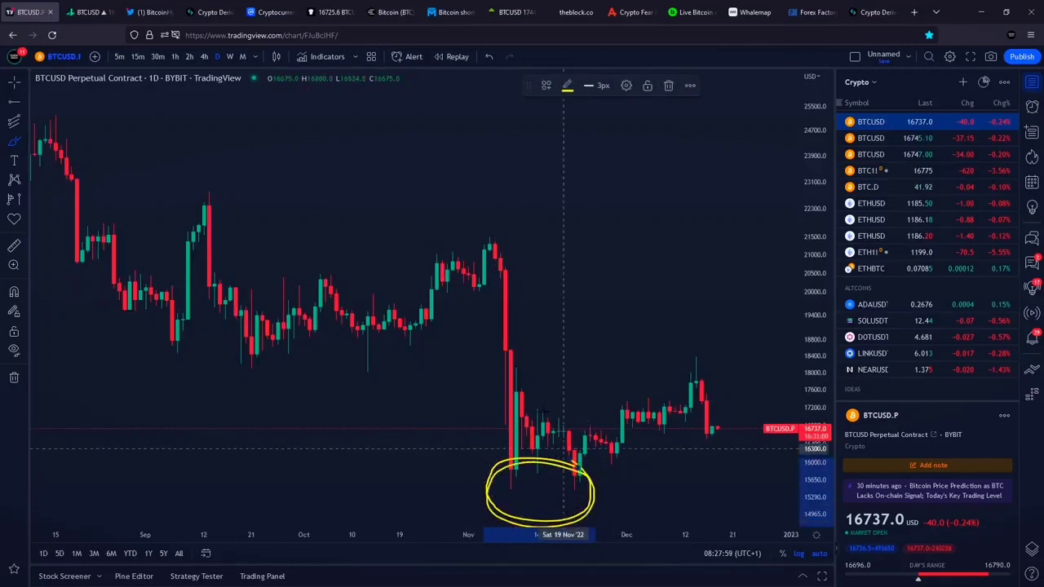
Undo the circle around the November 2022 lows and switch the chart to the weekly timeframe, showing the whole Main target box
key("ctrl+z")
scroll(459, 204, "down", 5)
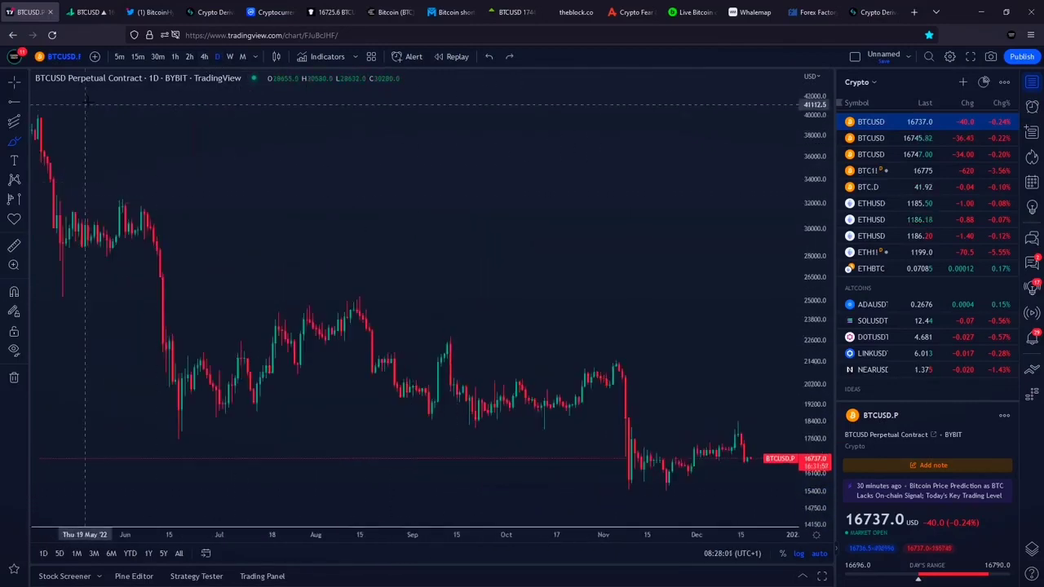
left_click(230, 57)
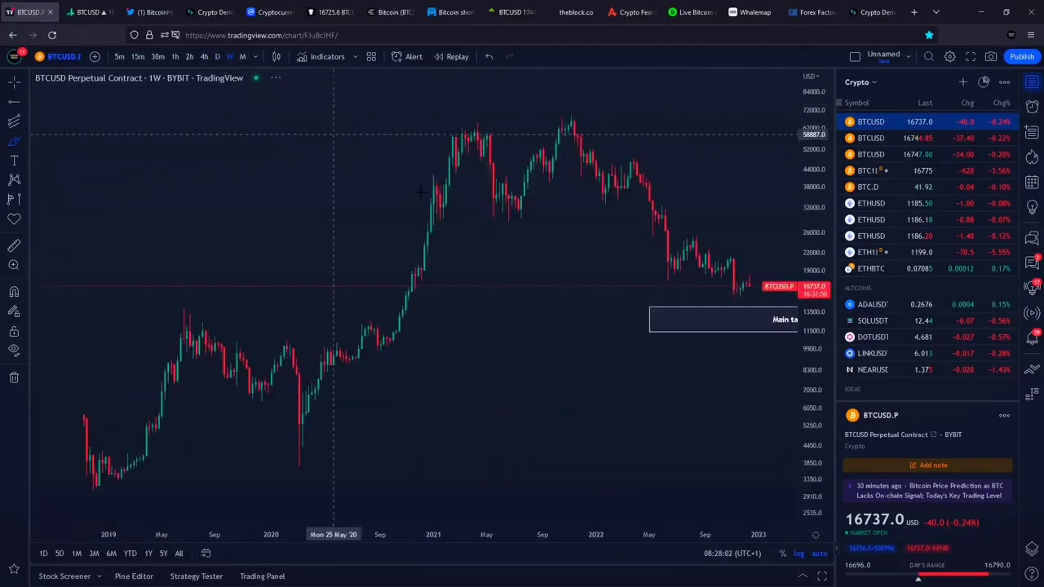
left_click(13, 88)
left_click_drag(589, 165, 392, 167)
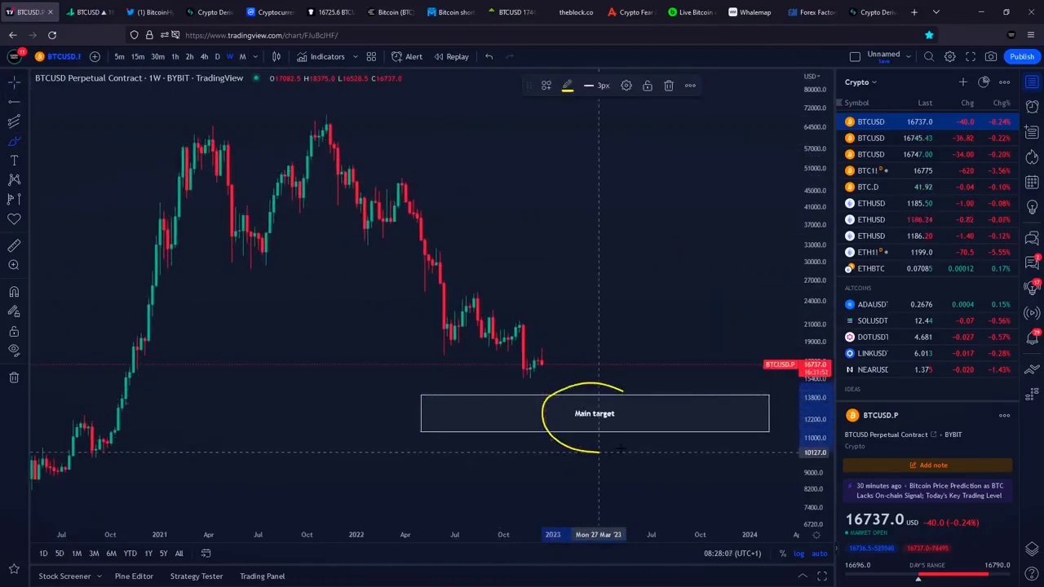
Circle the Main target label and trace the decline from the late-2021 peak into the box with the brush, and undo both strokes
scroll(604, 407, "down", 2)
left_click_drag(640, 310, 595, 369)
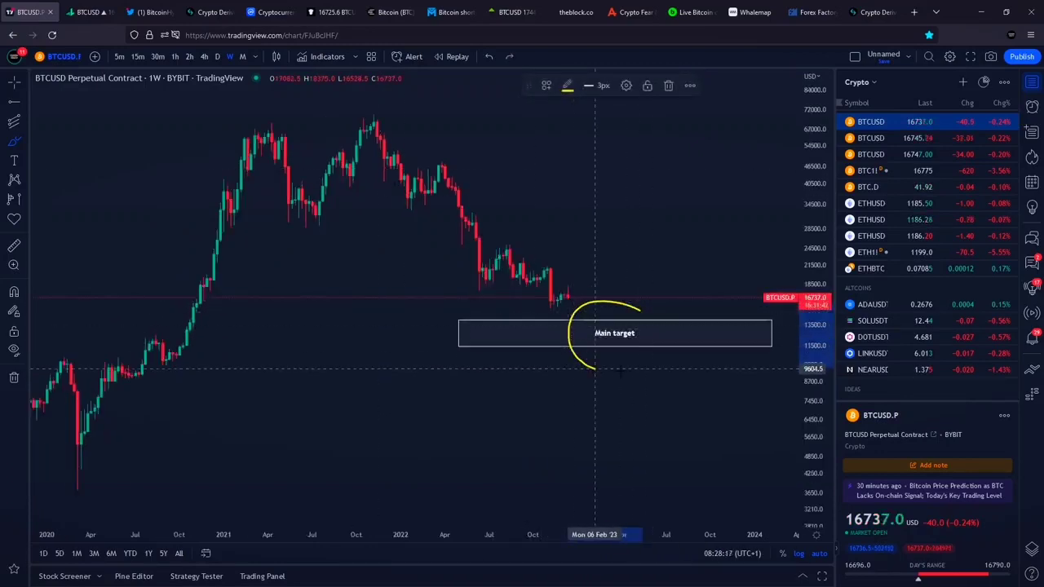
mouse_move(344, 111)
left_mouse_down()
mouse_move(434, 181)
mouse_move(571, 369)
left_mouse_up()
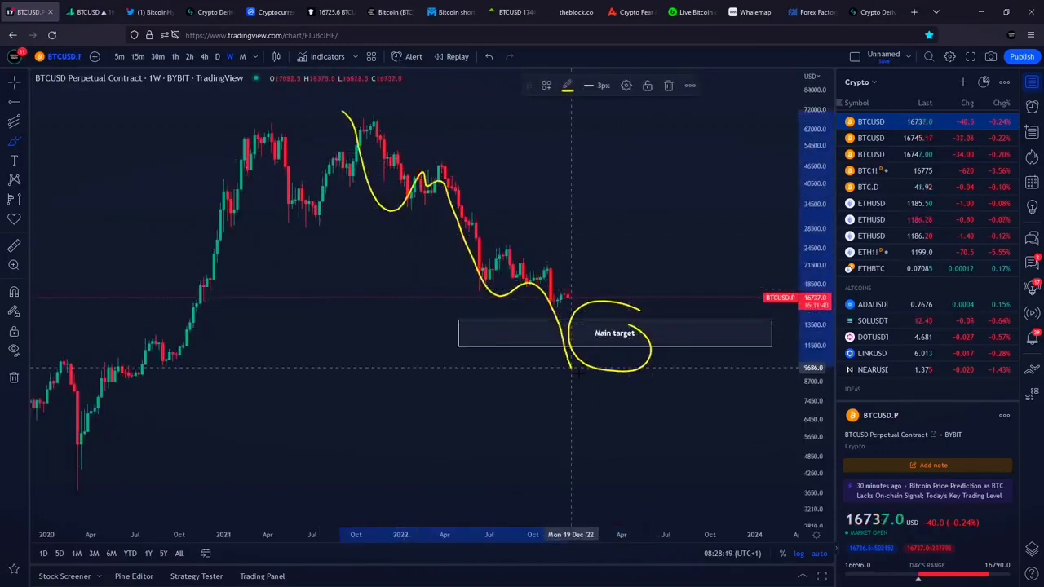
key("ctrl+z")
key("ctrl+z")
Brush a projected price path into the Main target box, circle its label, draw an arrow pointing at it, and remove the strokes
mouse_move(550, 296)
left_mouse_down()
mouse_move(584, 343)
mouse_move(667, 349)
left_mouse_up()
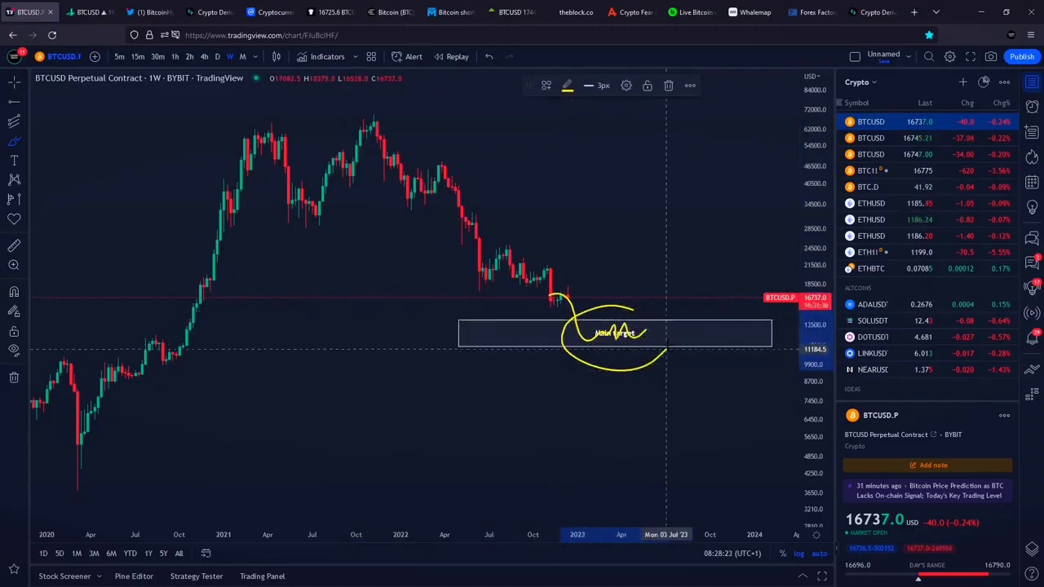
left_click_drag(670, 248, 628, 330)
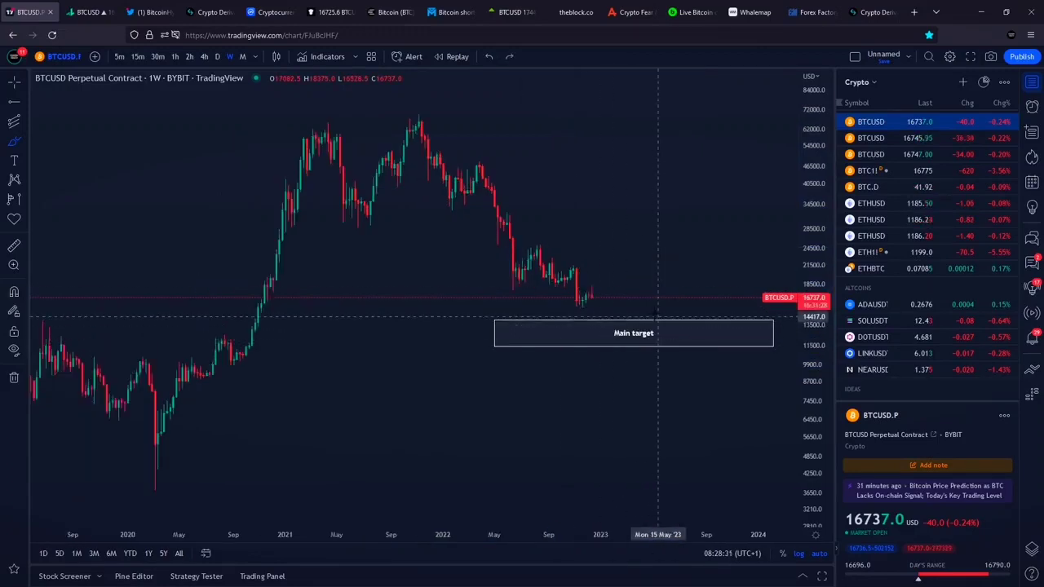
left_click_drag(653, 314, 646, 362)
left_click_drag(653, 240, 627, 299)
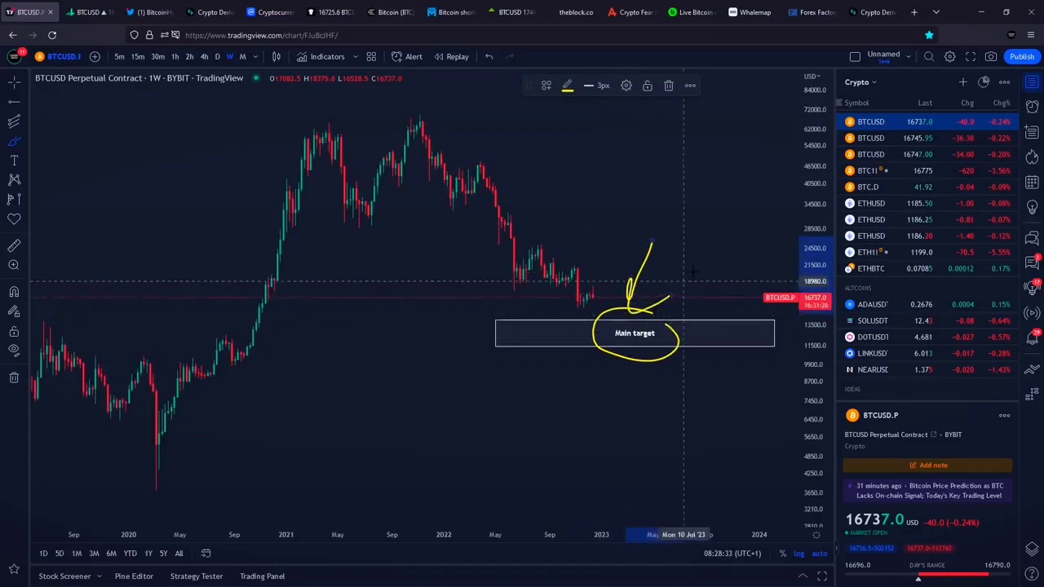
mouse_move(676, 234)
left_mouse_down()
mouse_move(569, 304)
mouse_move(683, 238)
left_mouse_up()
scroll(587, 269, "down", 1)
key("ctrl+z")
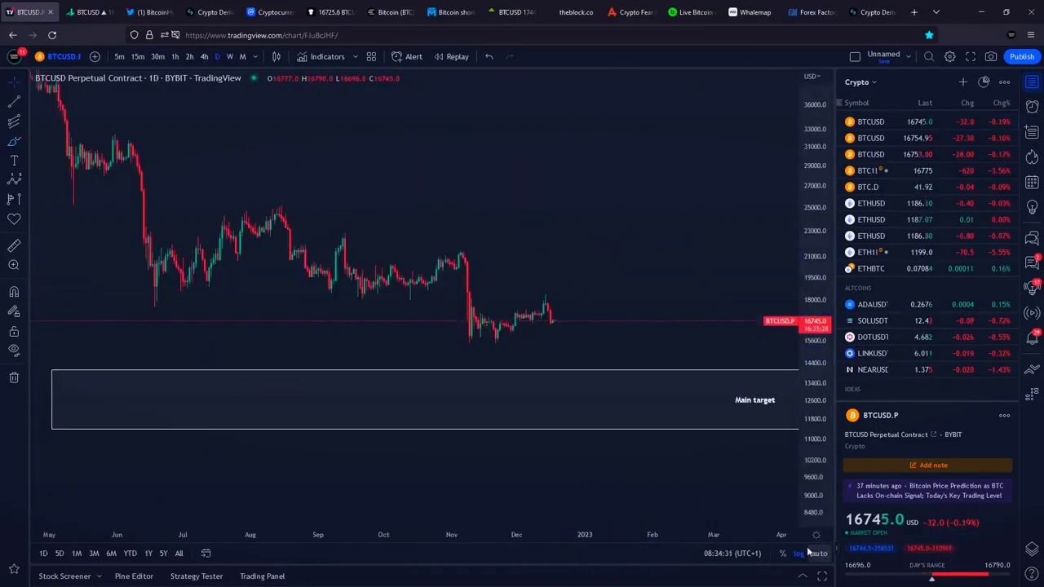
On the daily chart, draw a descending trend line from the 6 November 2022 high past the mid-December high into the Main target box
left_click(814, 553)
left_click_drag(816, 503, 816, 455)
left_click_drag(672, 441, 673, 250)
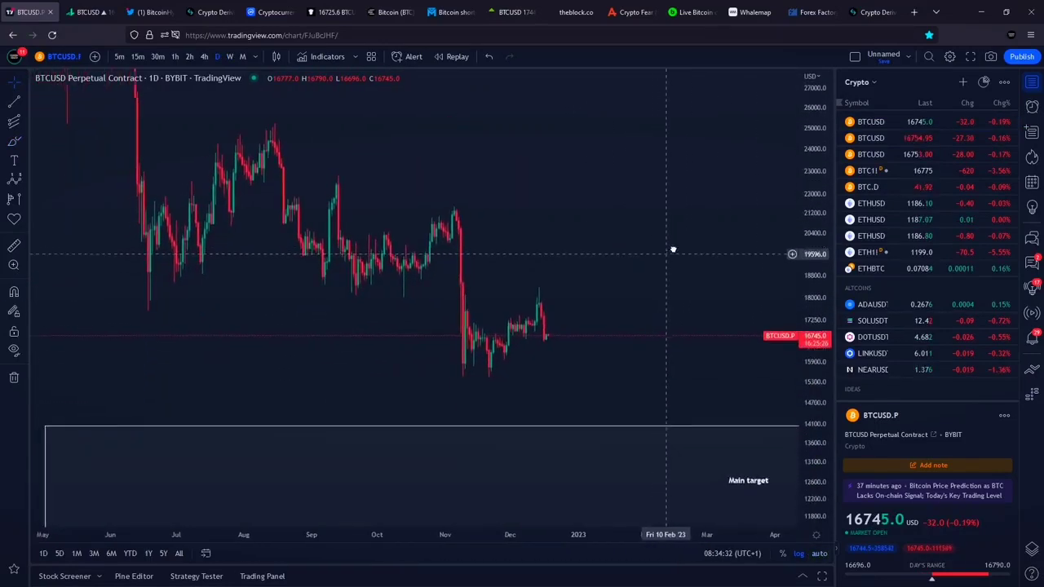
left_click(22, 99)
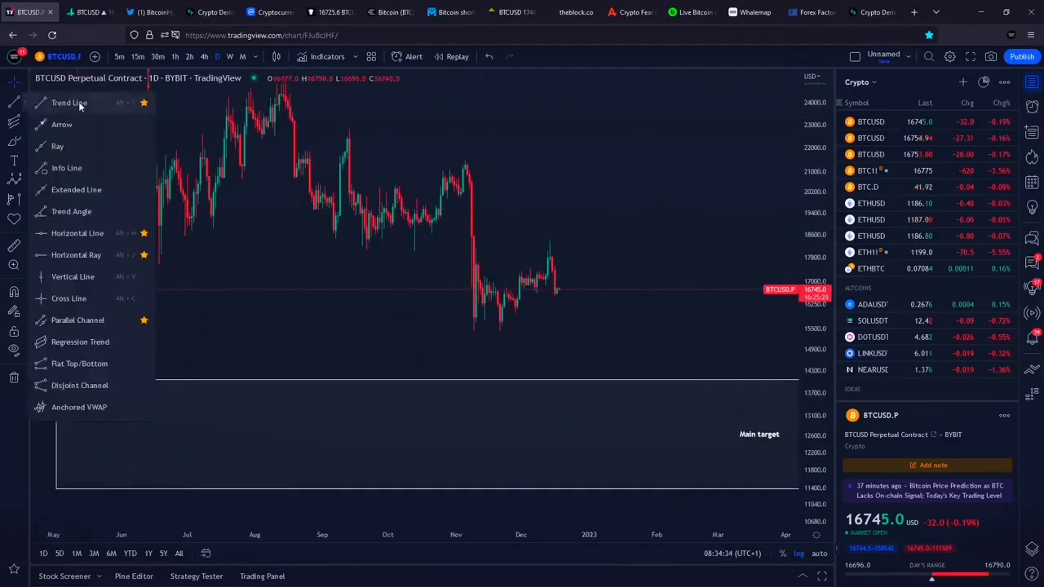
left_click(78, 102)
left_click(465, 159)
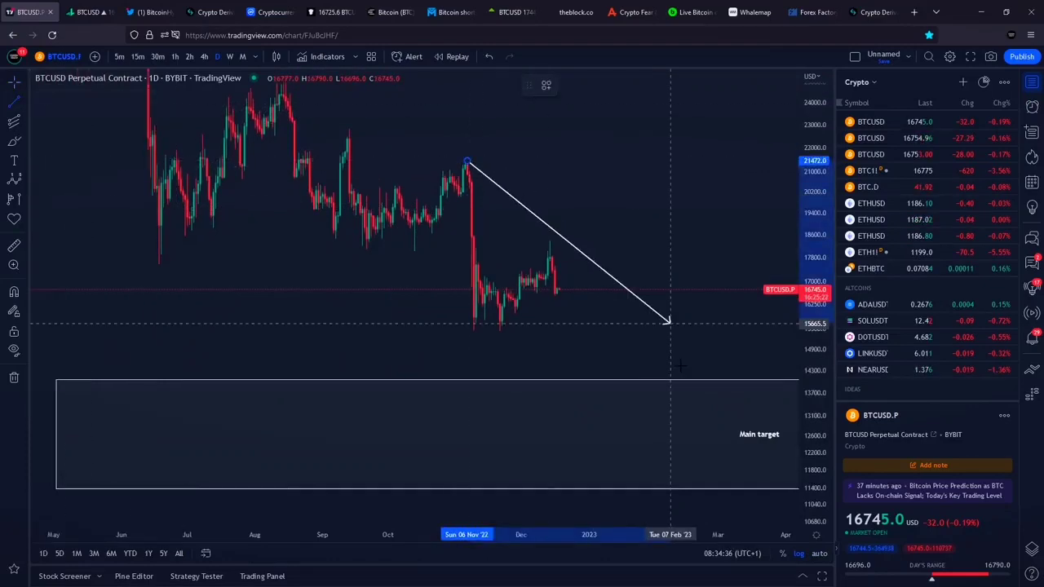
left_click(714, 402)
Draw a second descending trend line from the early-September 2022 low, past the November low, to late January 2023 in the target box
left_click(18, 105)
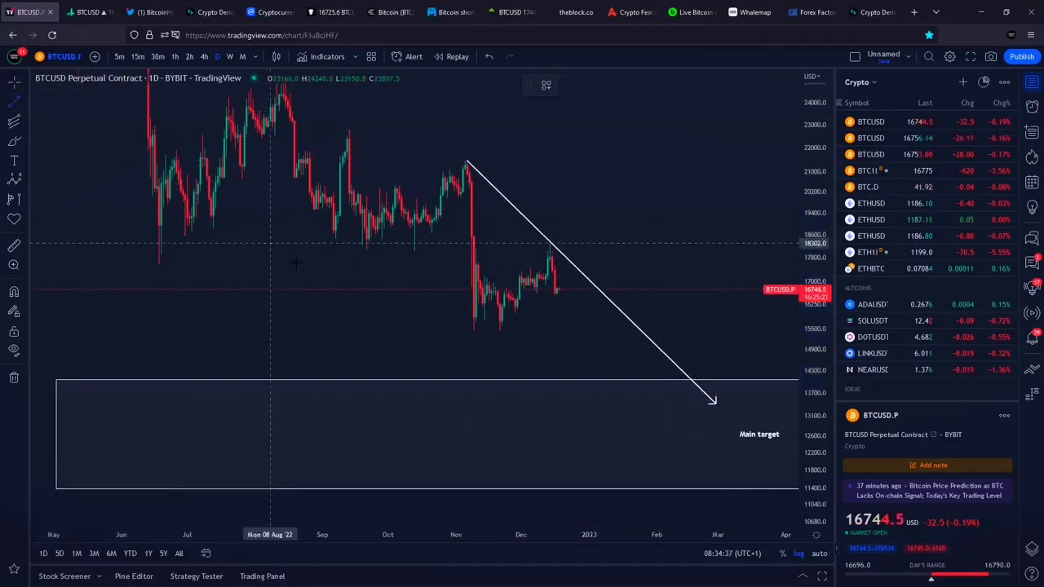
left_click(333, 241)
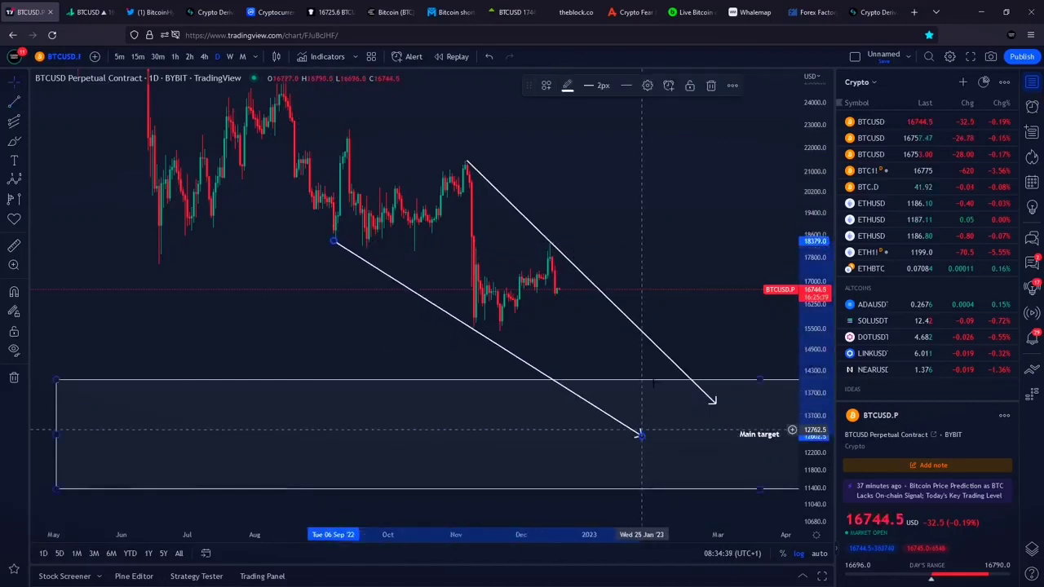
left_click_drag(711, 262, 635, 227)
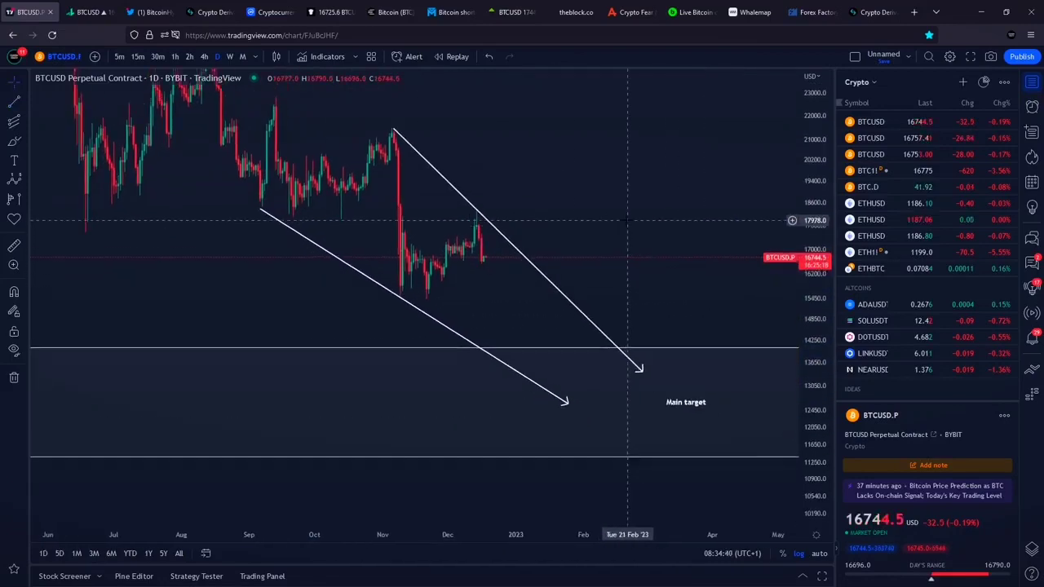
Trace the lower trend line with the brush, circle where it enters the Main target box, and undo the strokes
left_click(18, 141)
scroll(245, 187, "down", 2)
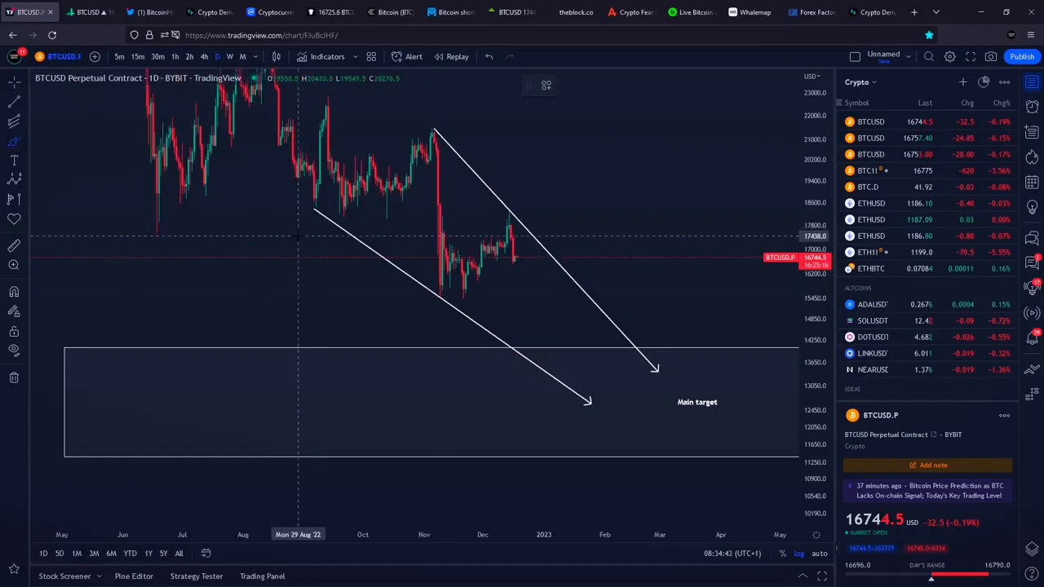
left_click_drag(304, 230, 473, 341)
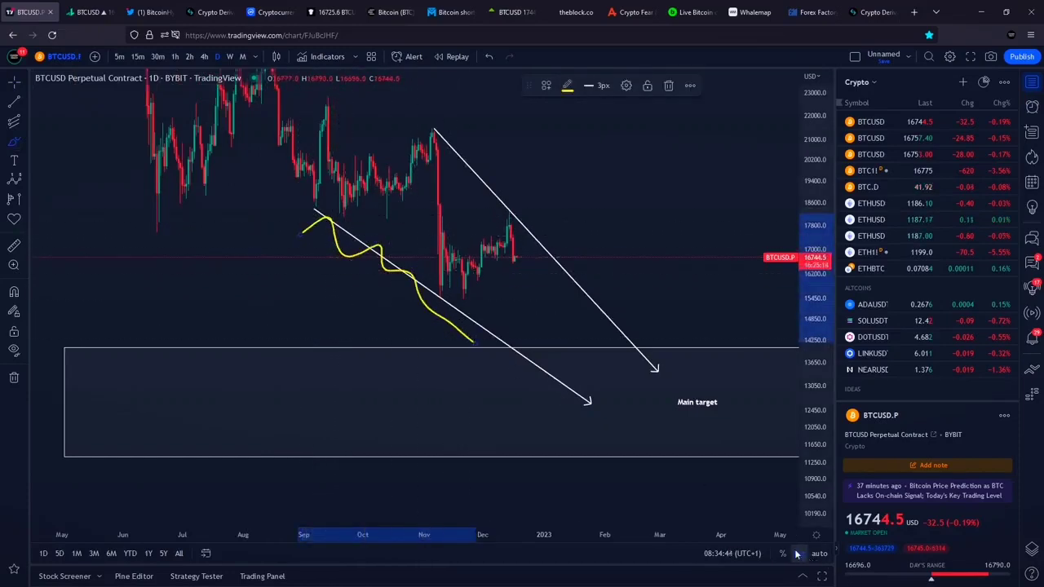
key("ctrl+z")
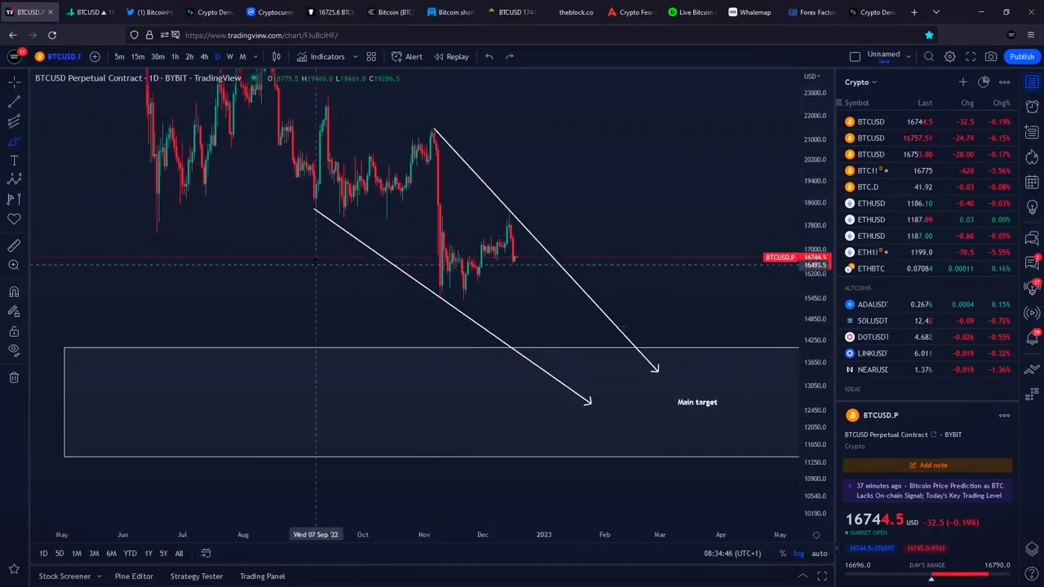
mouse_move(316, 261)
left_mouse_down()
mouse_move(420, 274)
mouse_move(581, 393)
mouse_move(561, 332)
left_mouse_up()
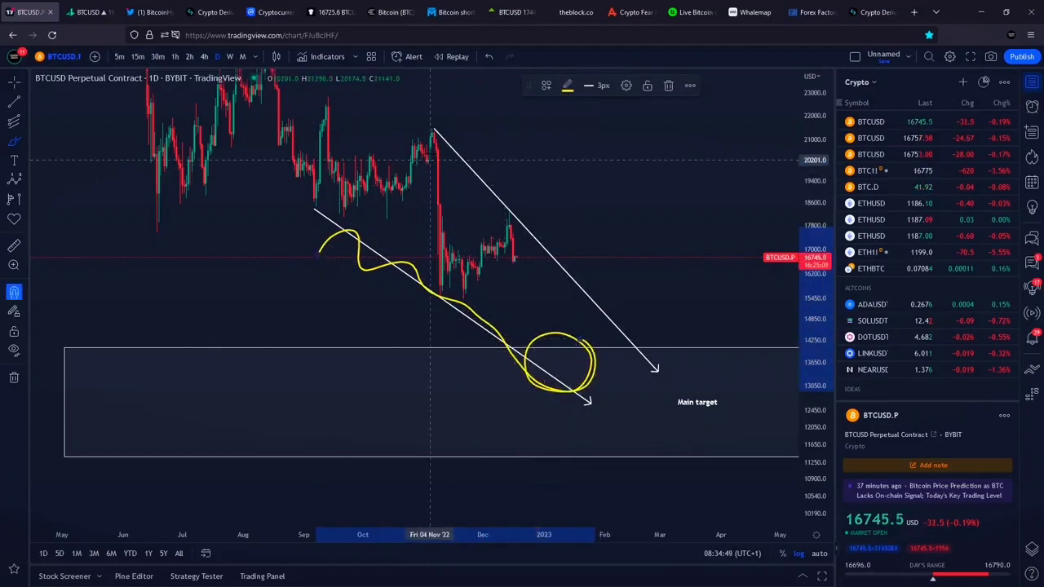
key("ctrl+z")
Brush the drop from the early-November 2022 high, mark the area toward the upper trend line's end, and undo the last stroke
left_click_drag(434, 130, 480, 245)
mouse_move(524, 305)
left_mouse_down()
mouse_move(618, 401)
mouse_move(595, 372)
mouse_move(715, 367)
left_mouse_up()
key("ctrl+z")
Add the Relative Strength Index indicator from the favourite indicators to the daily chart
left_click(319, 58)
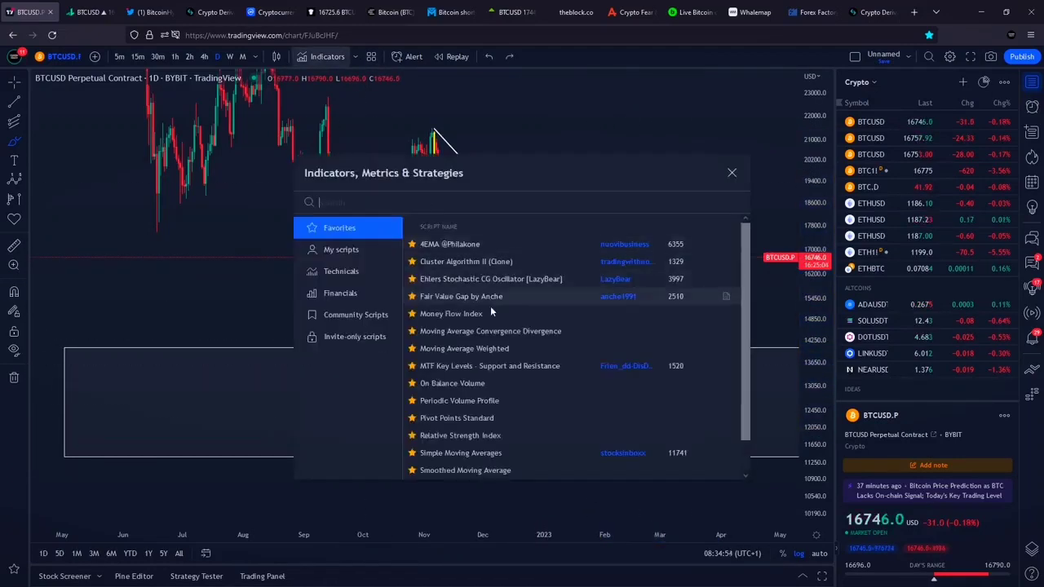
scroll(490, 306, "down", 1)
left_click(461, 402)
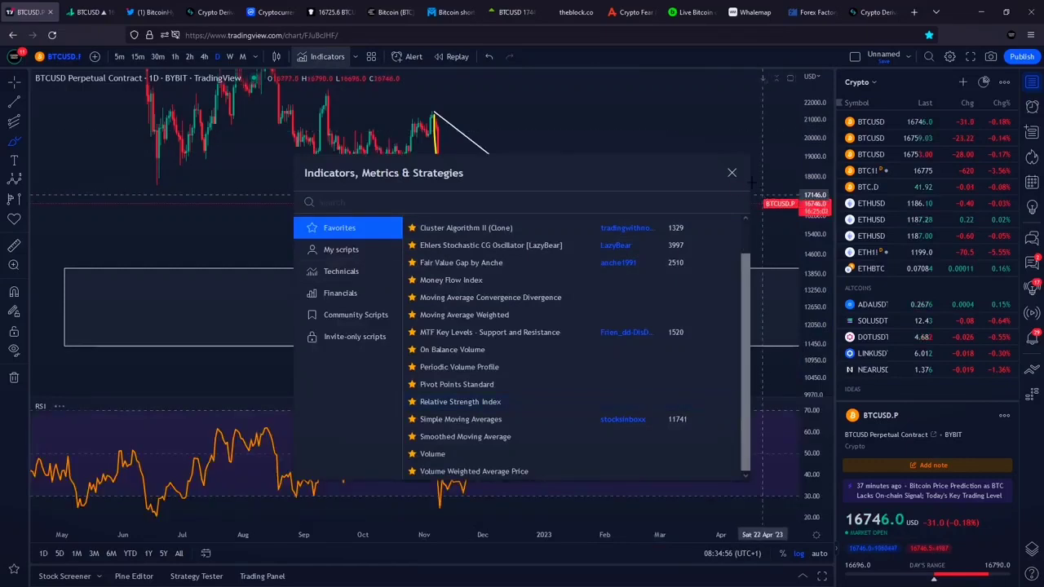